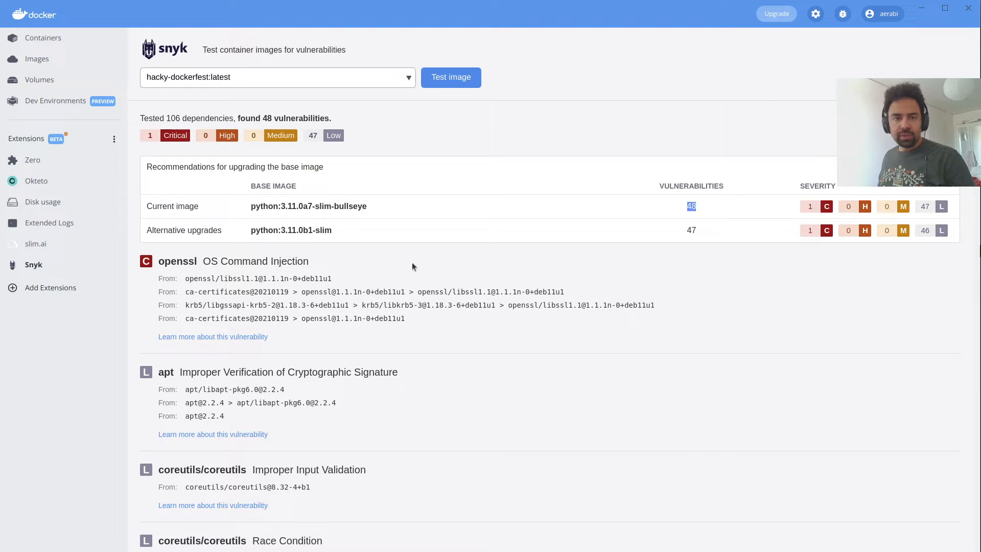
Step: Review the Snyk scan results for hacky-dockerfest:latest, including the base image recommendations, severity counts, and openssl and apt vulnerabilities
drag(379, 217, 250, 207)
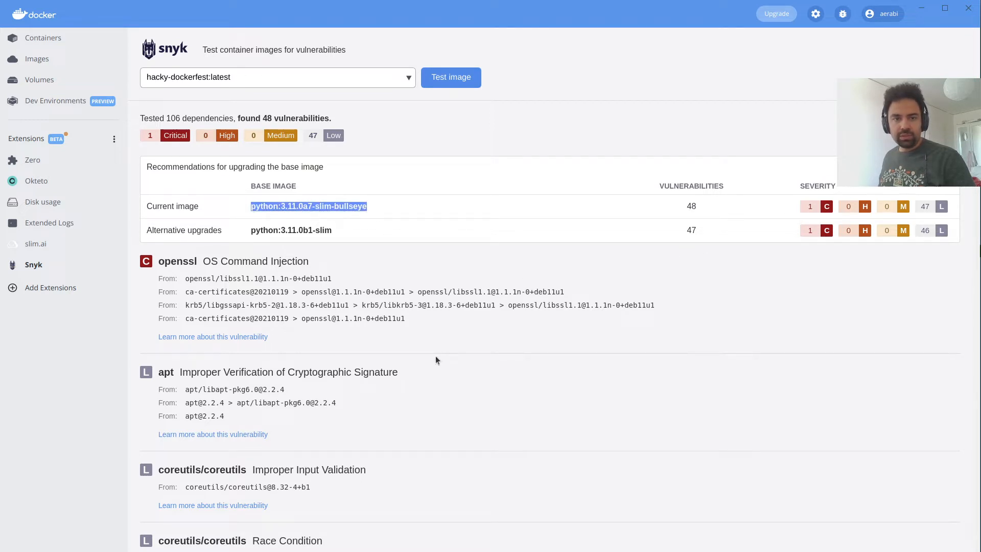
scroll(421, 351, down, 5)
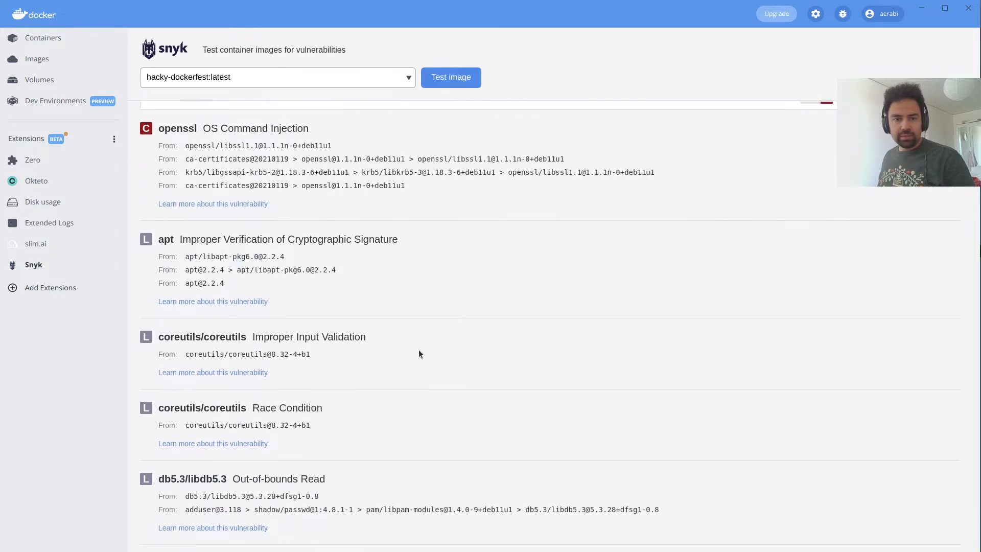
scroll(417, 351, up, 4)
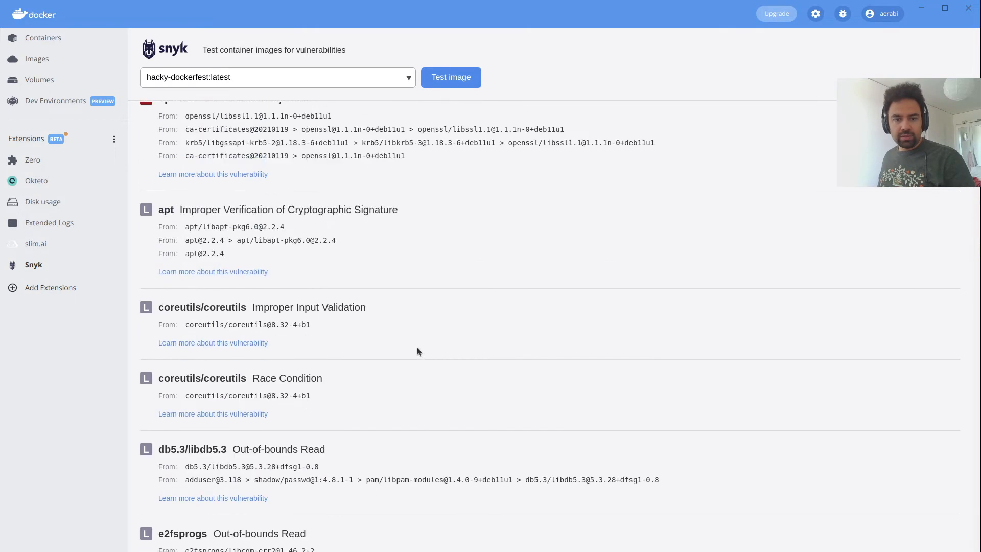
scroll(416, 350, down, 2)
drag(225, 281, 159, 251)
scroll(352, 286, up, 2)
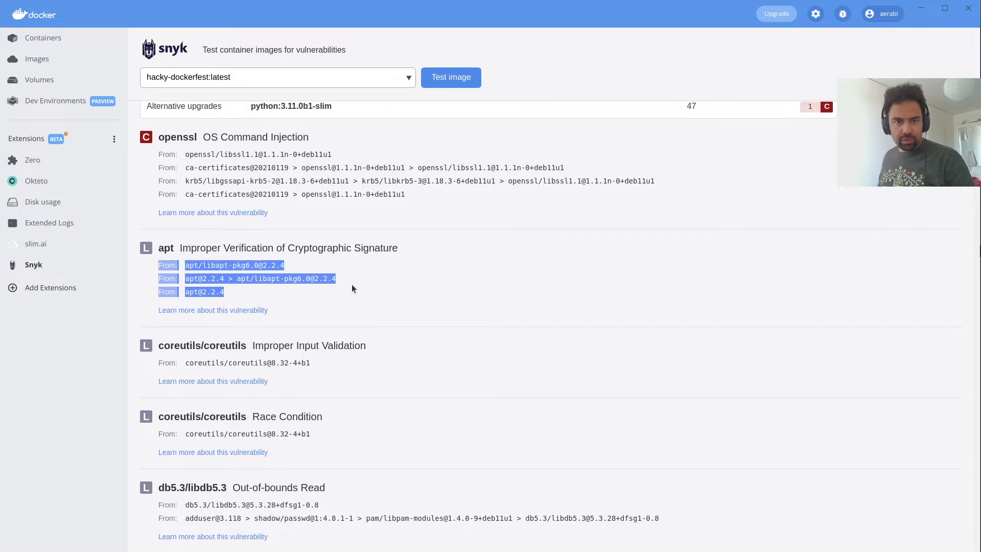
scroll(351, 286, up, 1)
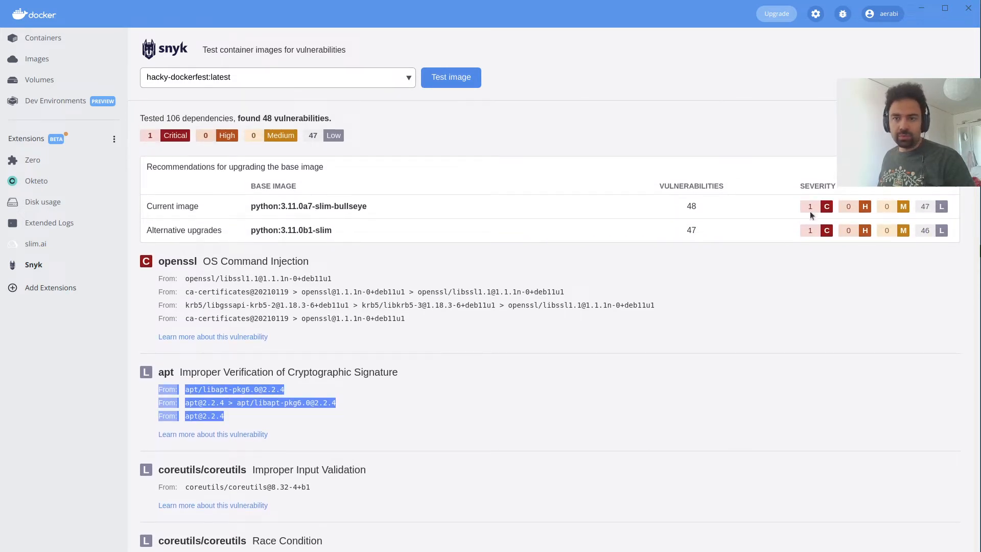
drag(806, 206, 812, 205)
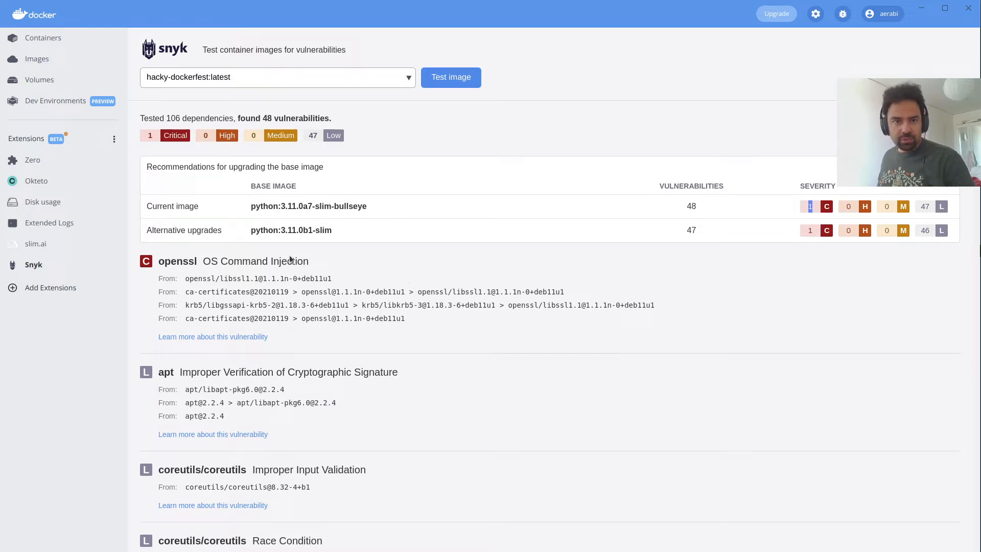
drag(203, 262, 318, 269)
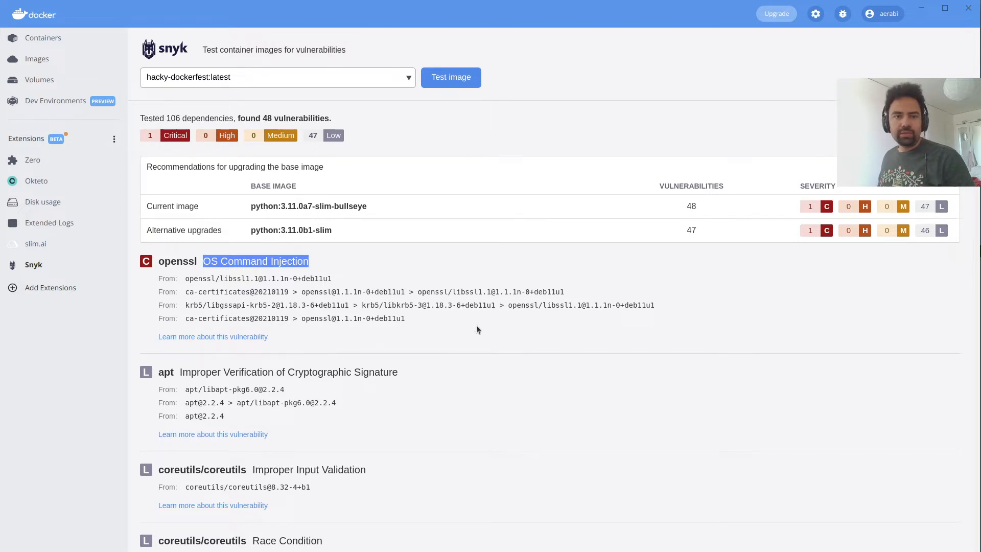
Step: Switch to the slide presentation, advance it to the section on installing the Snyk extension, and return to Docker Desktop
key(alt+Tab)
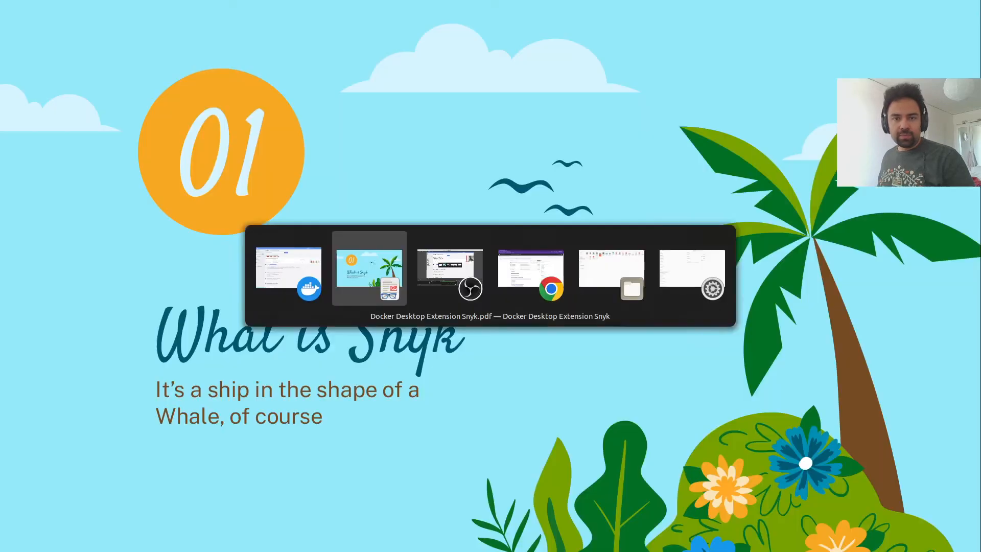
key(Right)
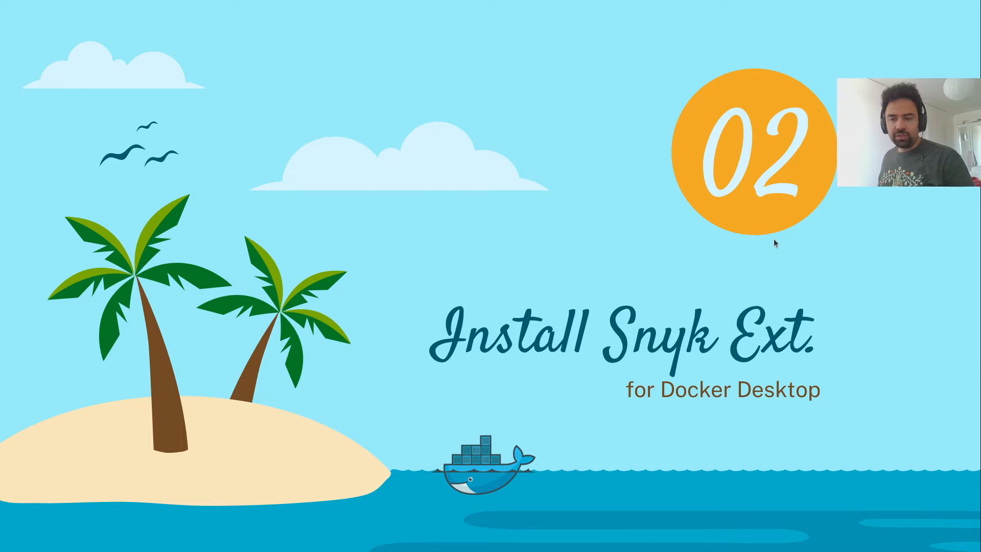
key(alt+Tab)
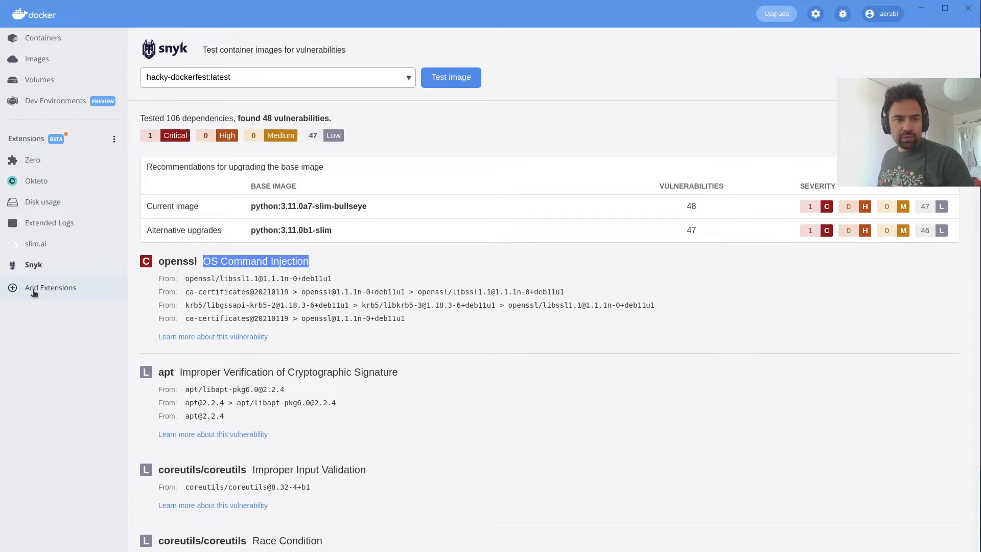
Step: Uninstall the Snyk extension in the Extensions Marketplace and install it again
click(34, 290)
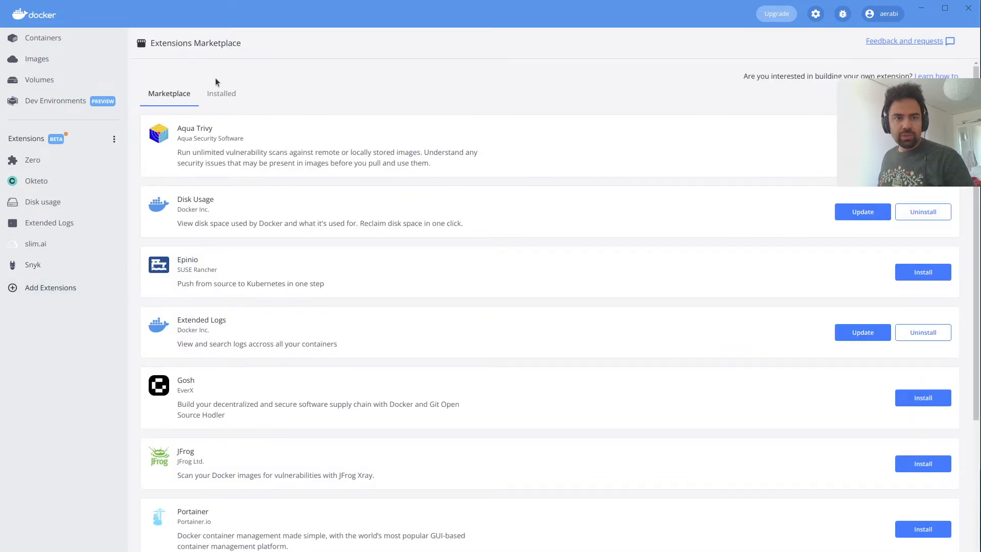
drag(243, 47, 149, 45)
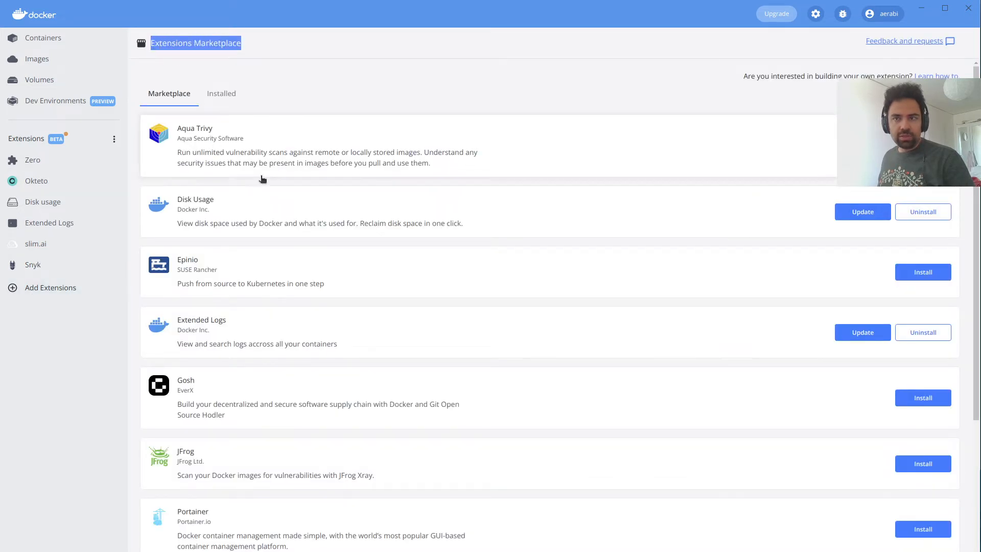
scroll(648, 302, down, 6)
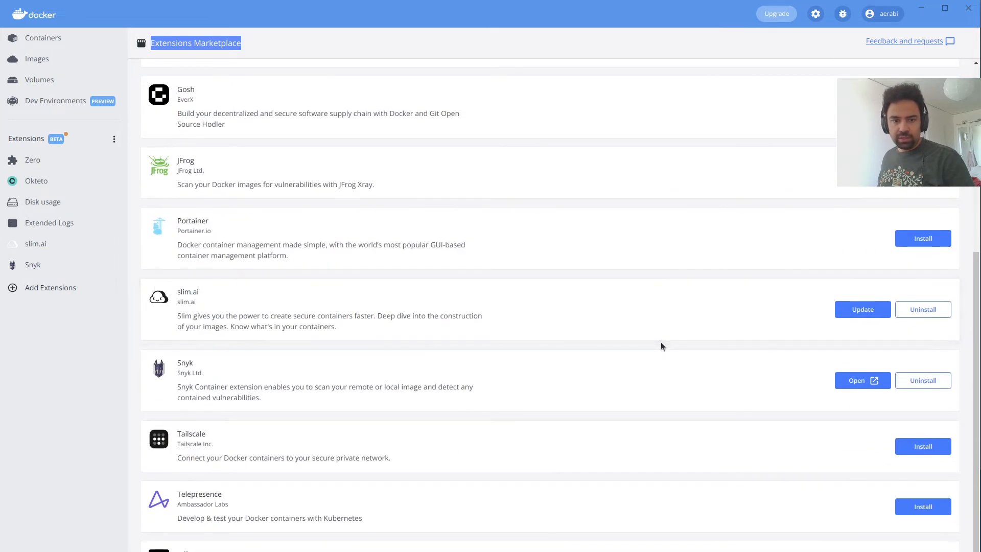
click(921, 381)
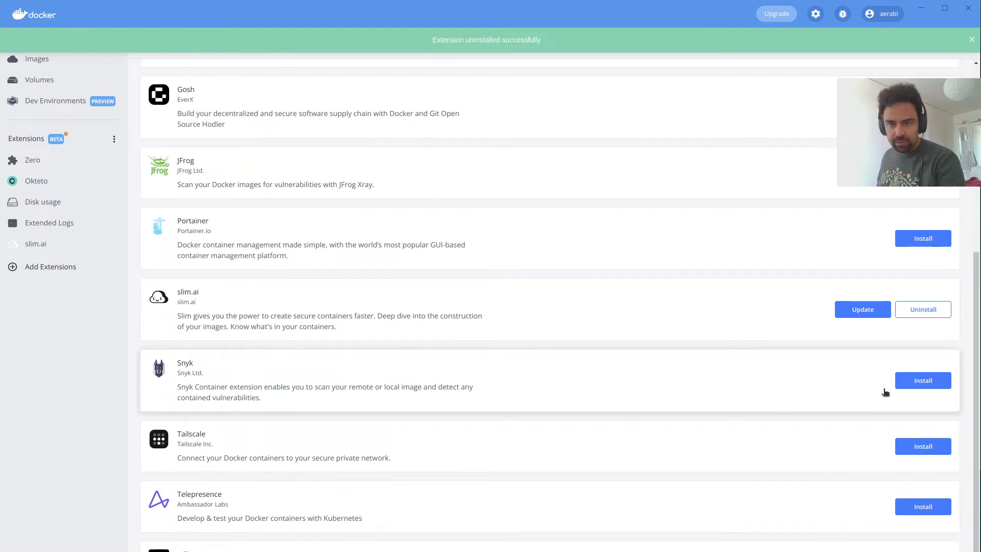
click(907, 386)
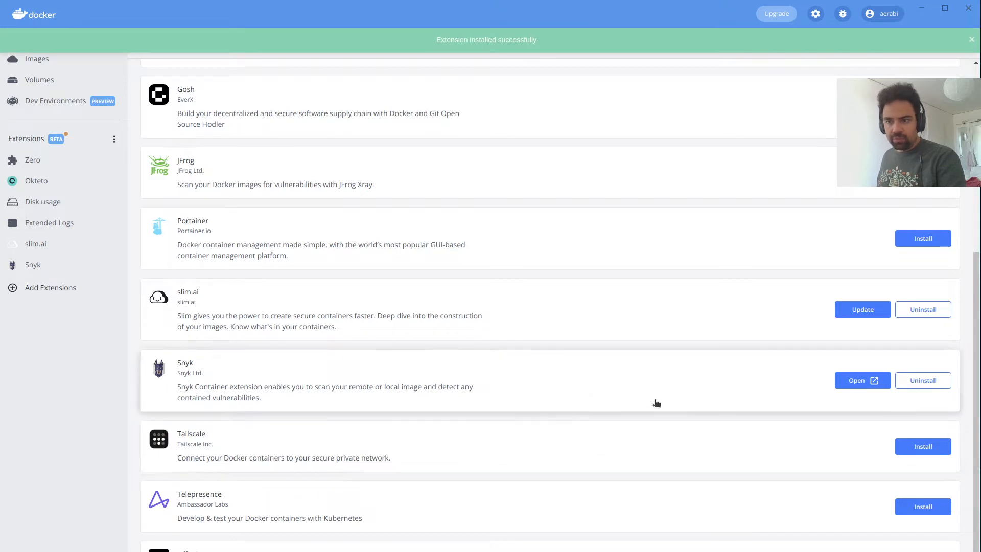
Step: Open the Snyk extension and test the hello-world:latest image for vulnerabilities
click(26, 263)
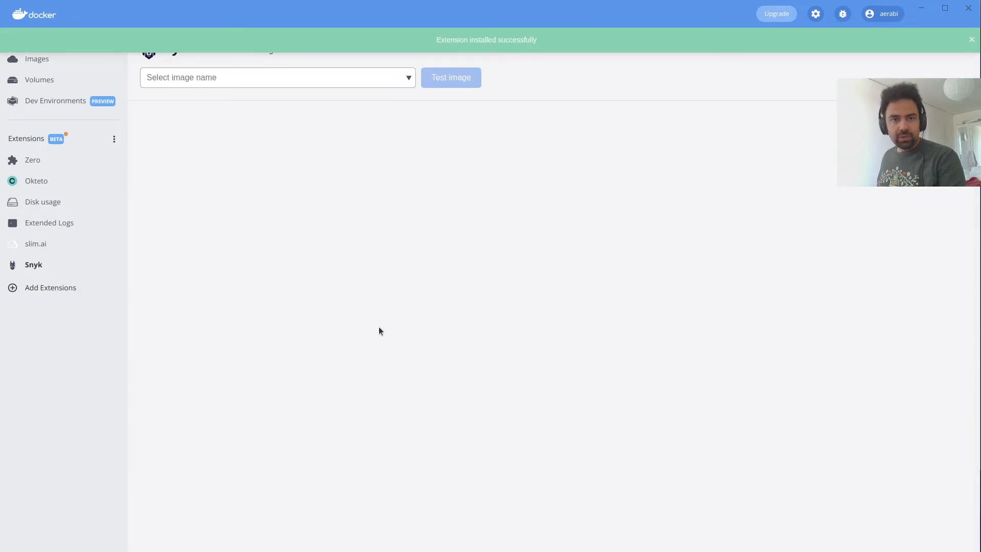
click(970, 40)
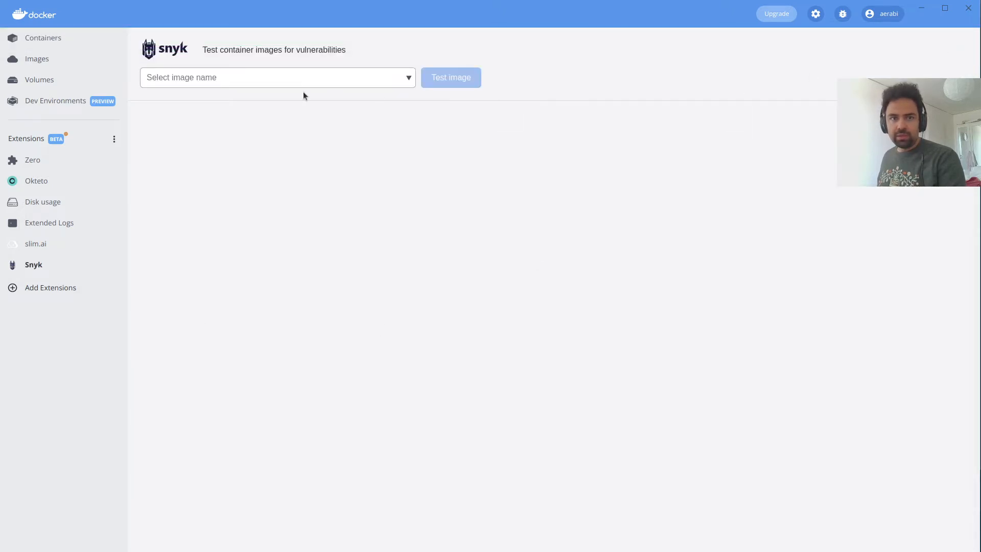
click(407, 79)
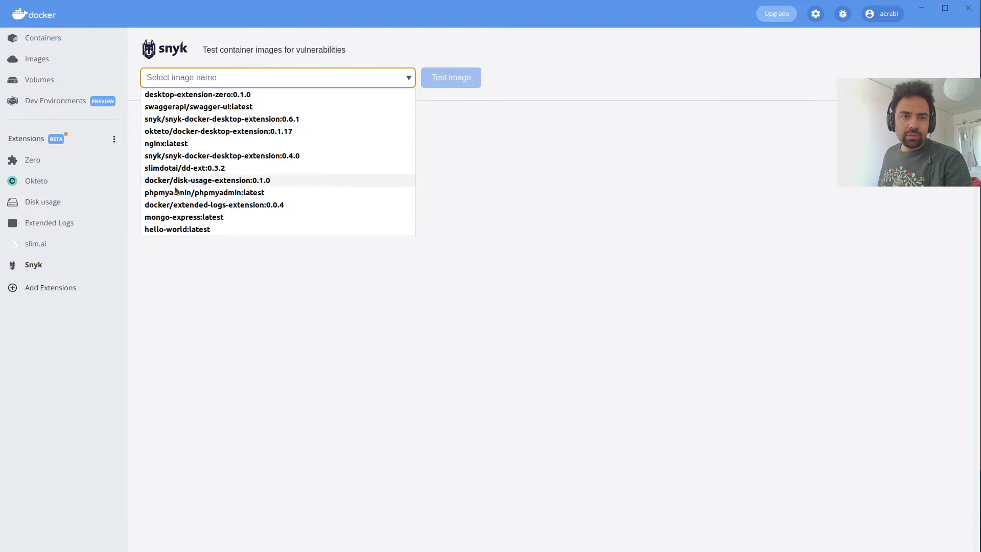
click(205, 229)
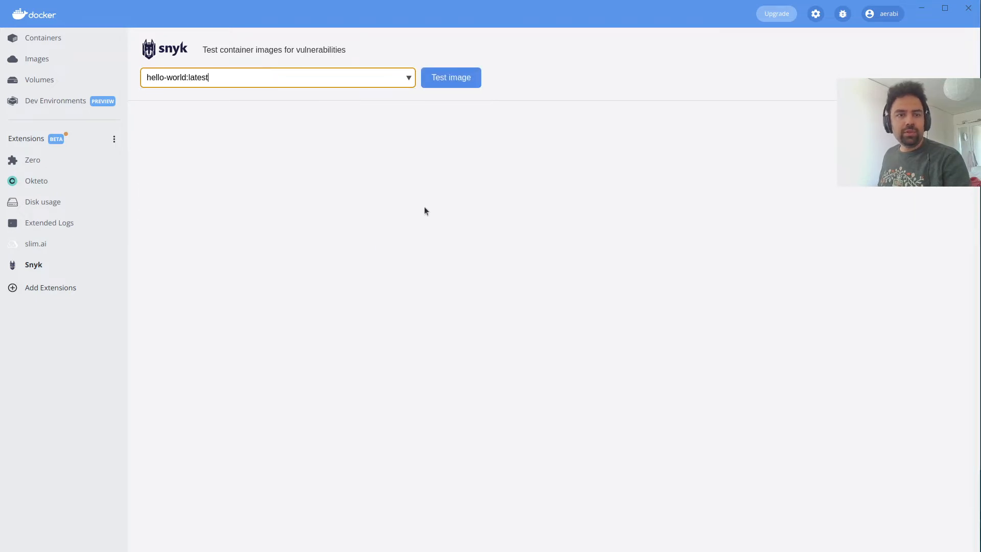
click(452, 79)
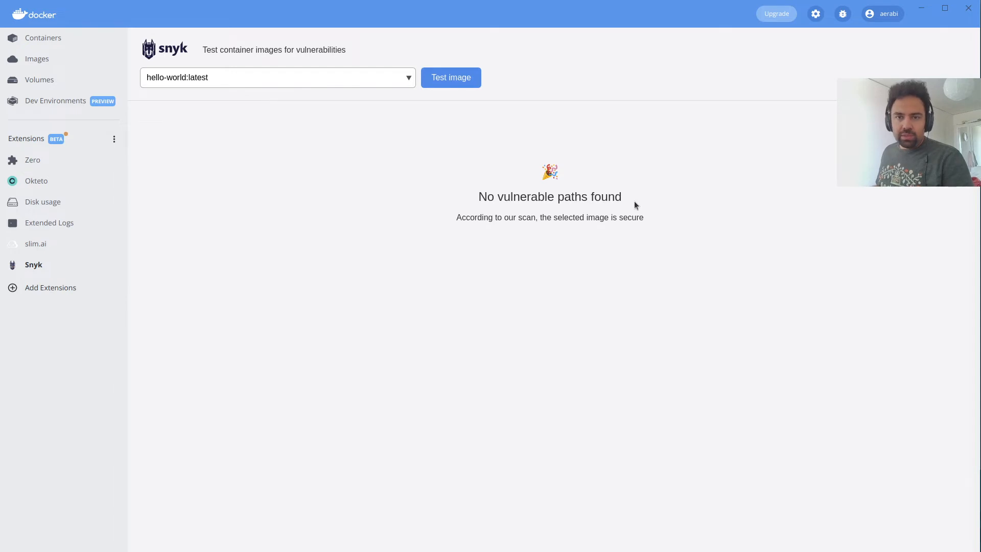
drag(633, 201, 489, 205)
click(475, 227)
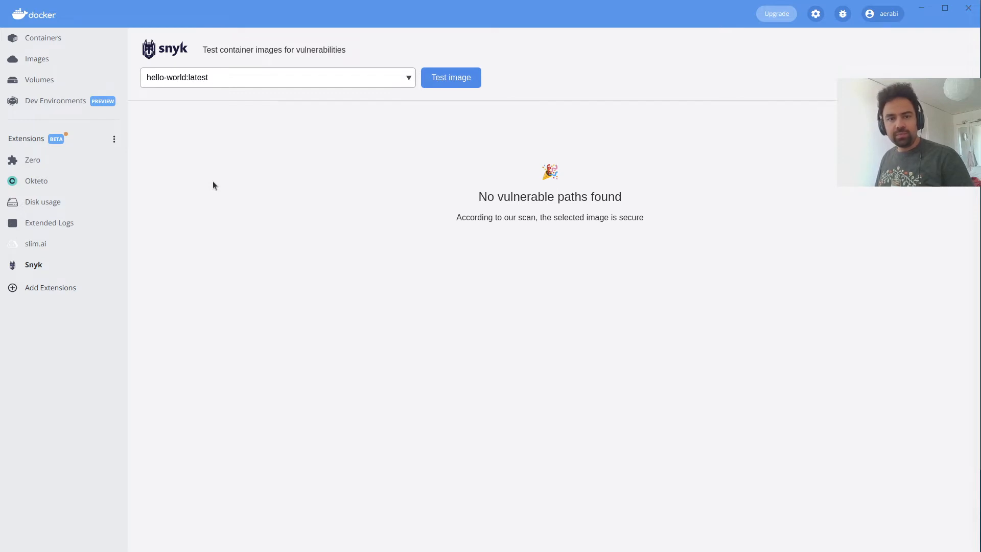
Step: Switch to Chrome and look through the hackdockerfest repository's file list and README on GitHub
key(alt+Tab)
key(alt+Tab)
key(alt+Tab)
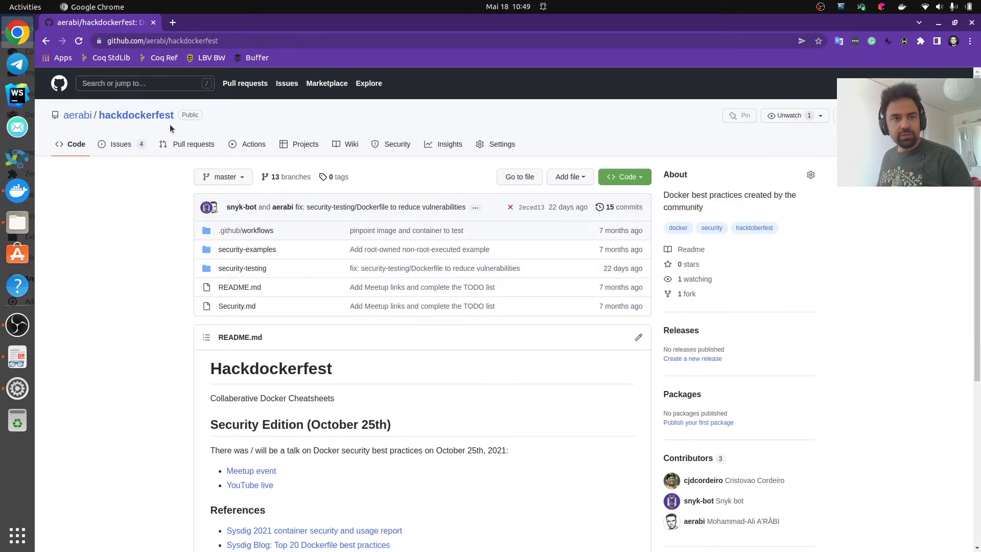
scroll(152, 175, down, 5)
scroll(152, 175, up, 5)
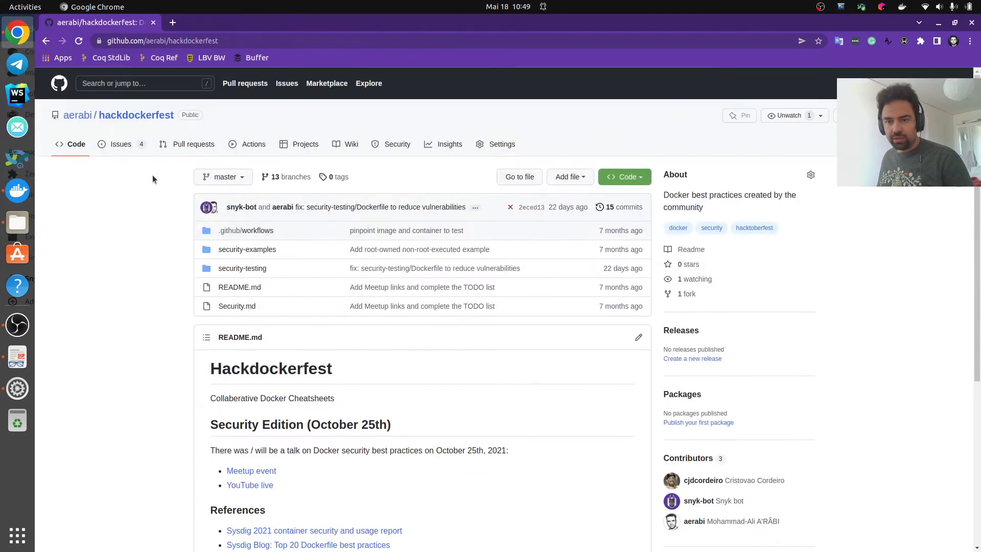
scroll(152, 176, down, 3)
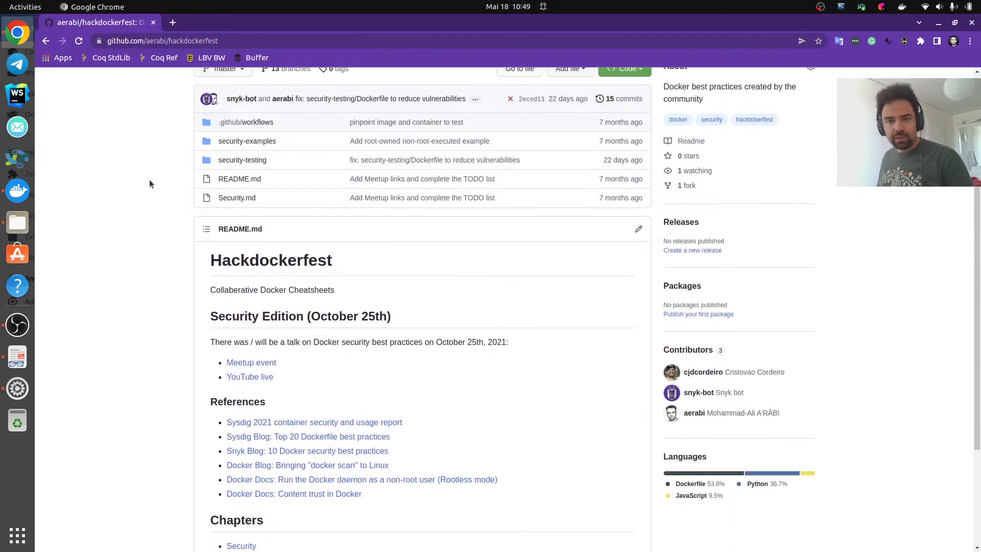
scroll(158, 173, up, 2)
scroll(167, 176, up, 2)
scroll(161, 174, down, 3)
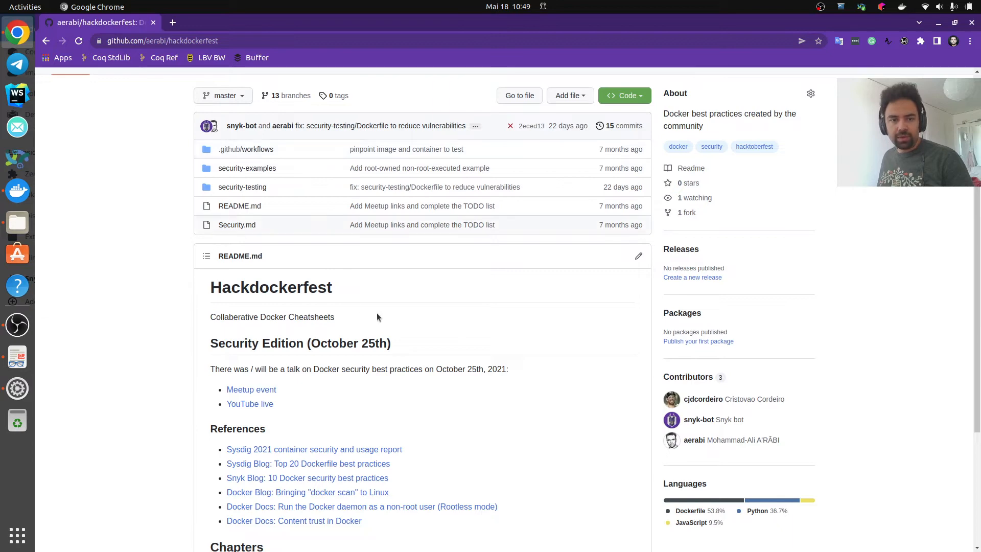
drag(336, 289, 208, 300)
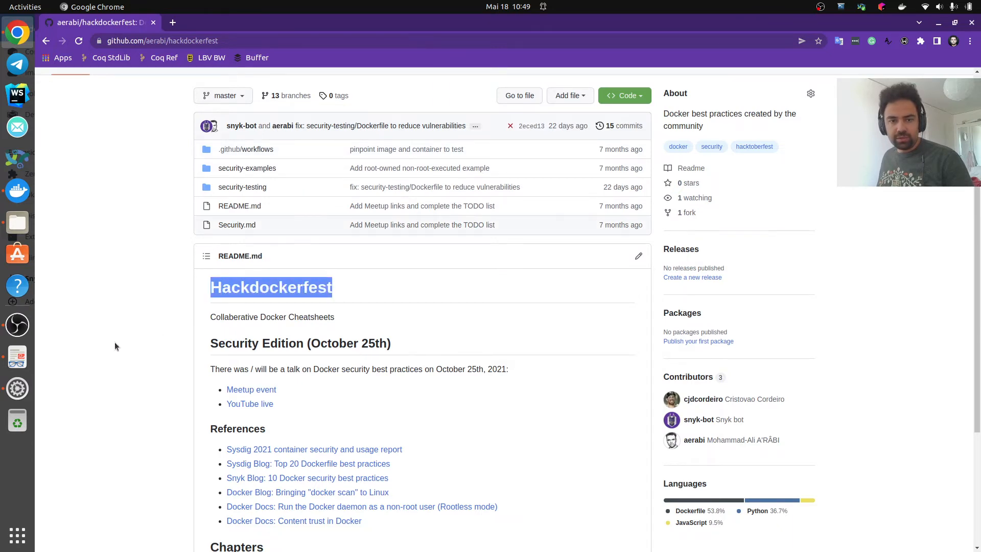
scroll(132, 328, down, 3)
scroll(131, 328, up, 5)
Step: Copy the SSH clone URL of the hackdockerfest repository
click(624, 177)
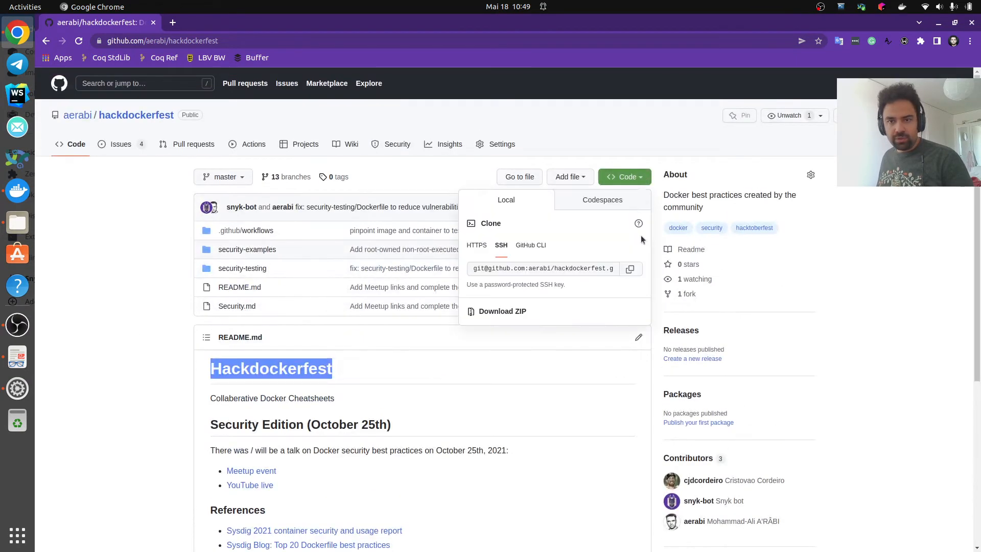
click(631, 268)
click(120, 287)
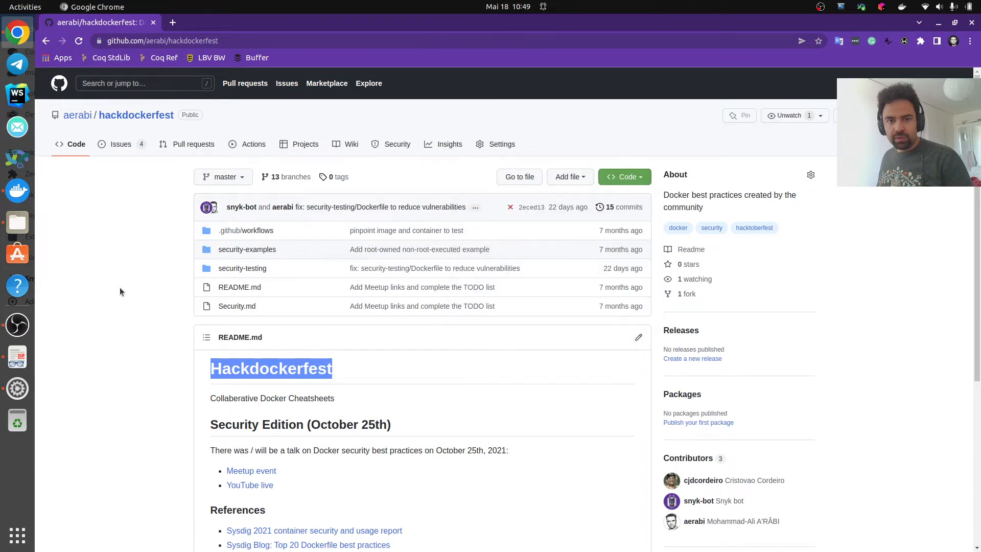
Step: Switch to the drop-down terminal and change to the ~/Dev/Docker/ directory
key(alt+Tab)
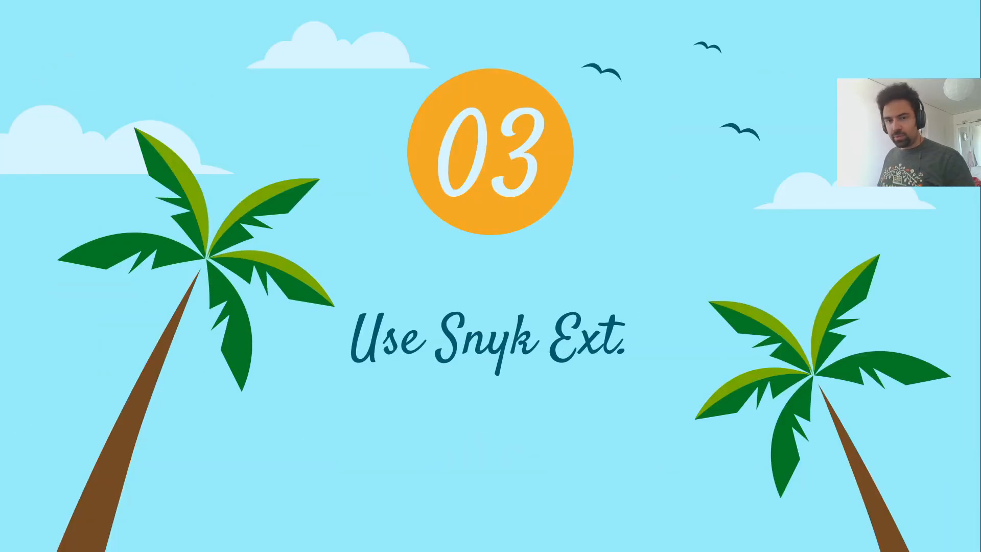
key(F12)
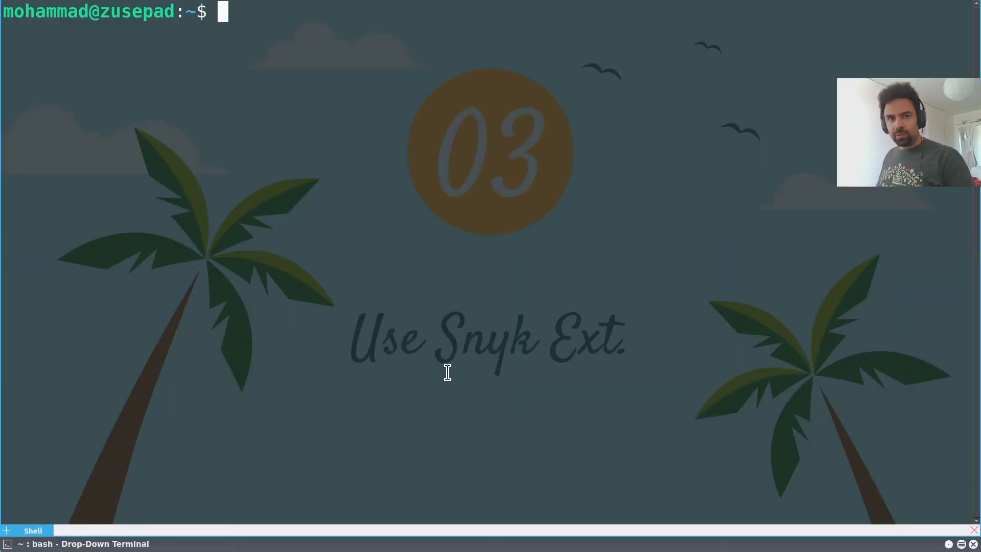
text(cd ~/D)
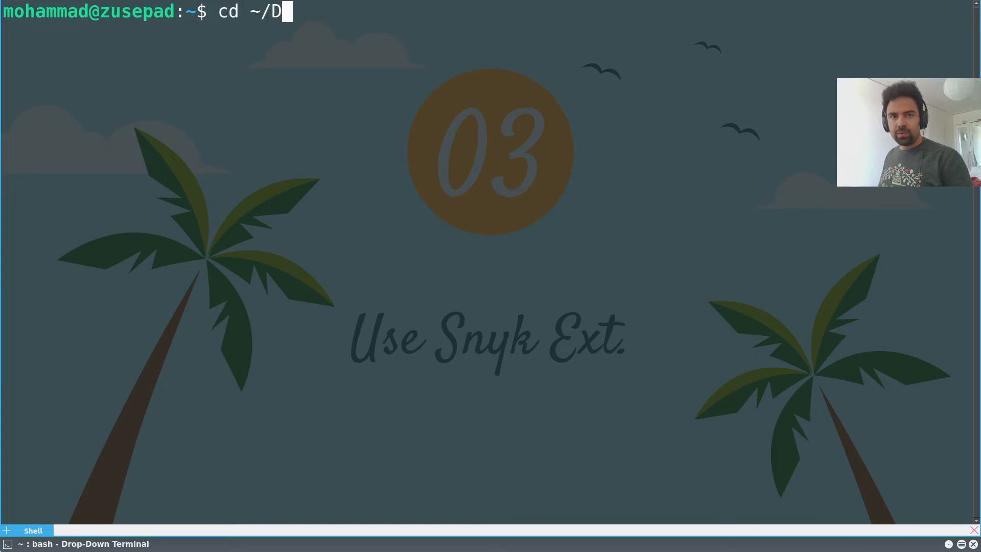
text(ev/Doc)
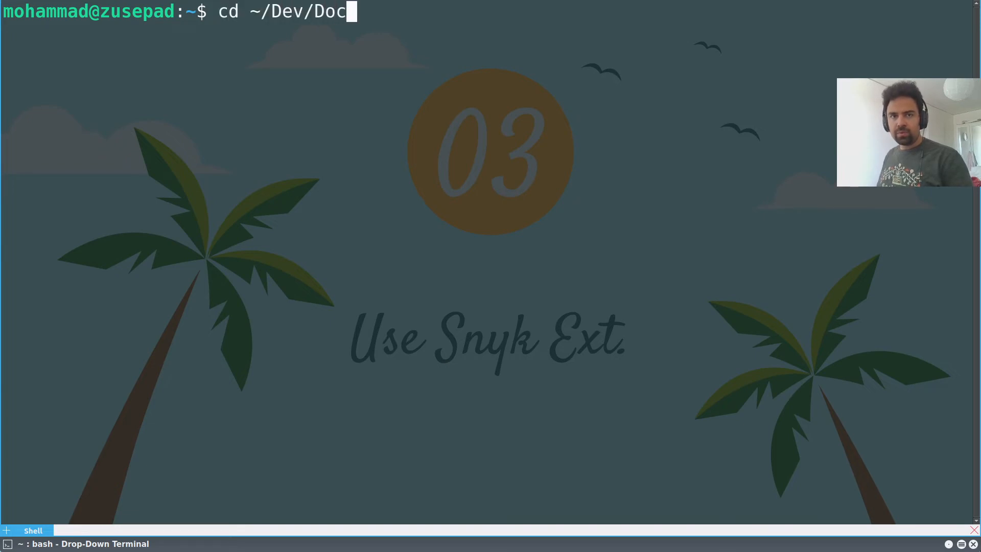
text(ker/)
key(Return)
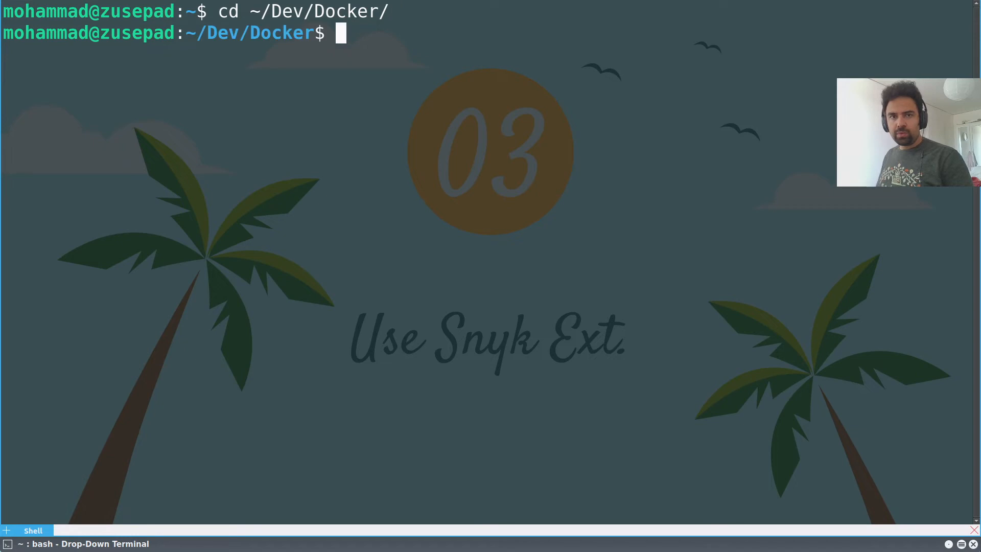
Step: Clone the hackdockerfest repository into the current directory with git, using the copied SSH URL
text(git clone)
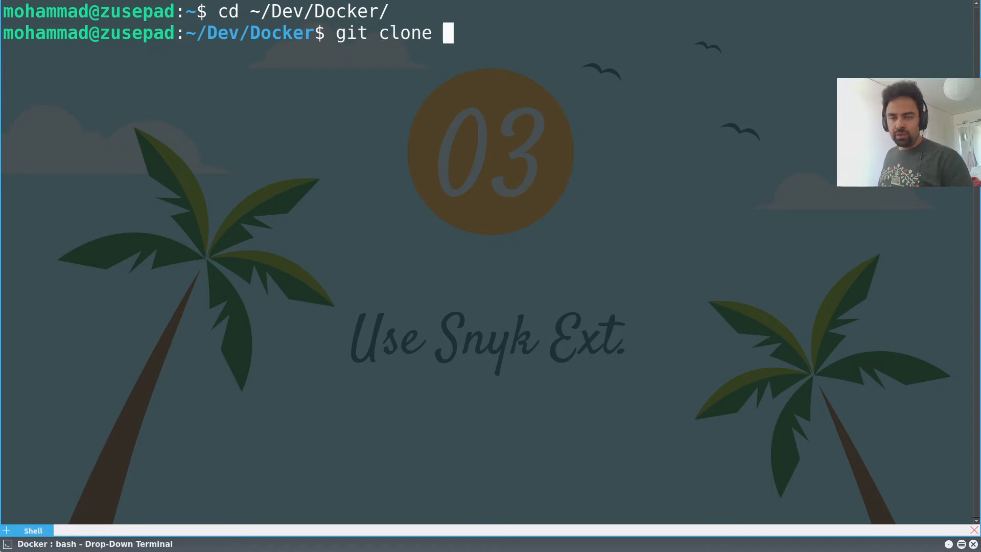
key(ctrl+shift+v)
key(Return)
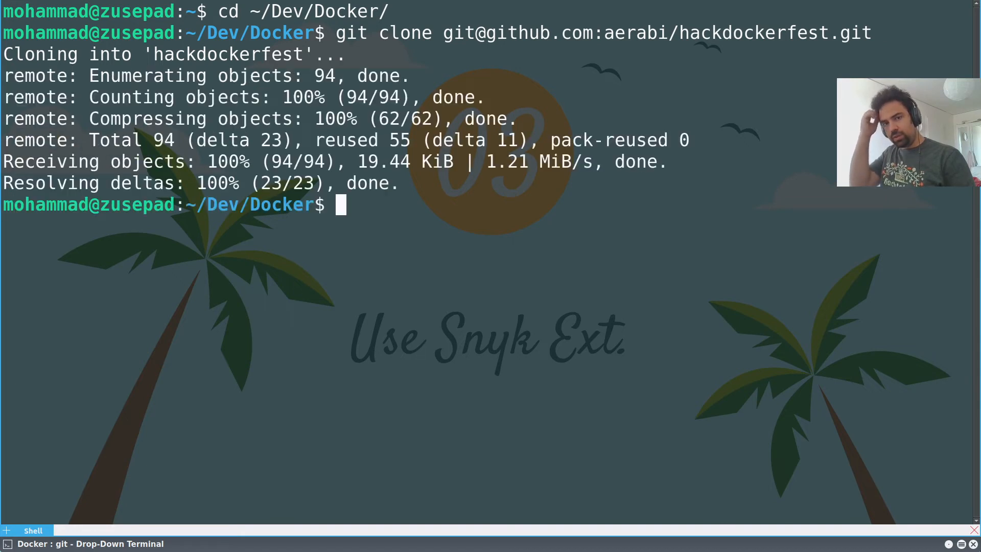
Step: Change into the cloned hackdockerfest directory and list its contents
text(cd )
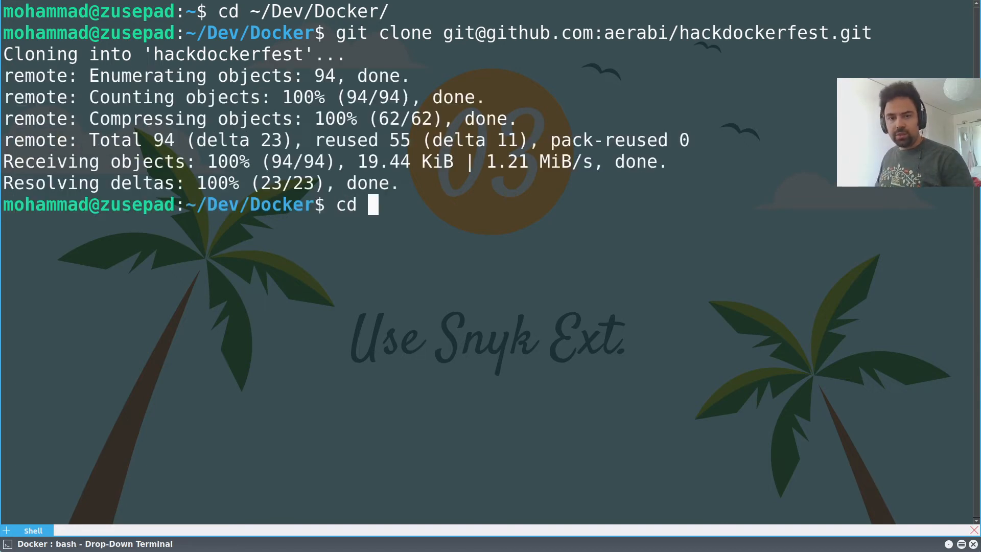
text(ha)
key(Tab)
key(Return)
text(ls)
key(Return)
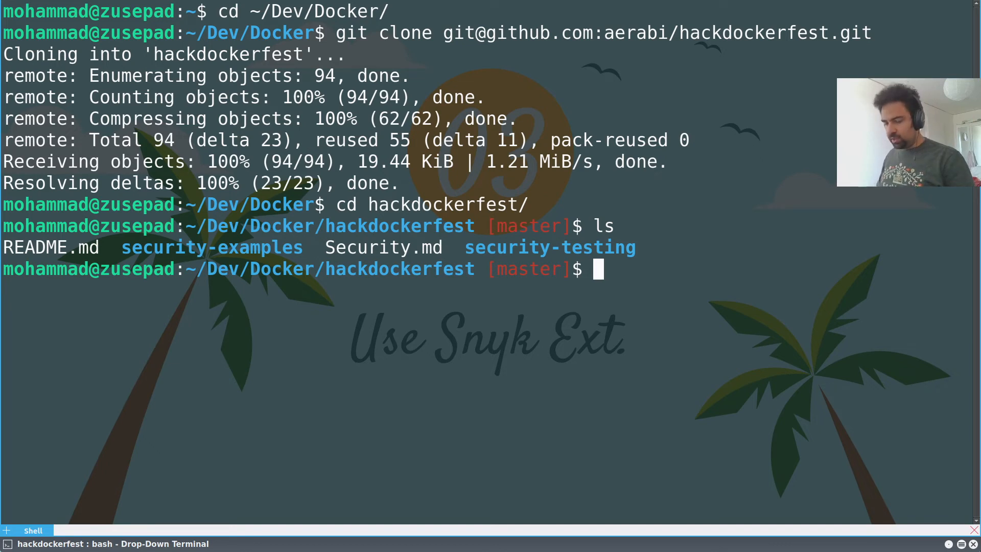
Step: Change into the security-testing subdirectory and list the files in it
text(do)
key(BackSpace)
key(BackSpace)
text(cd )
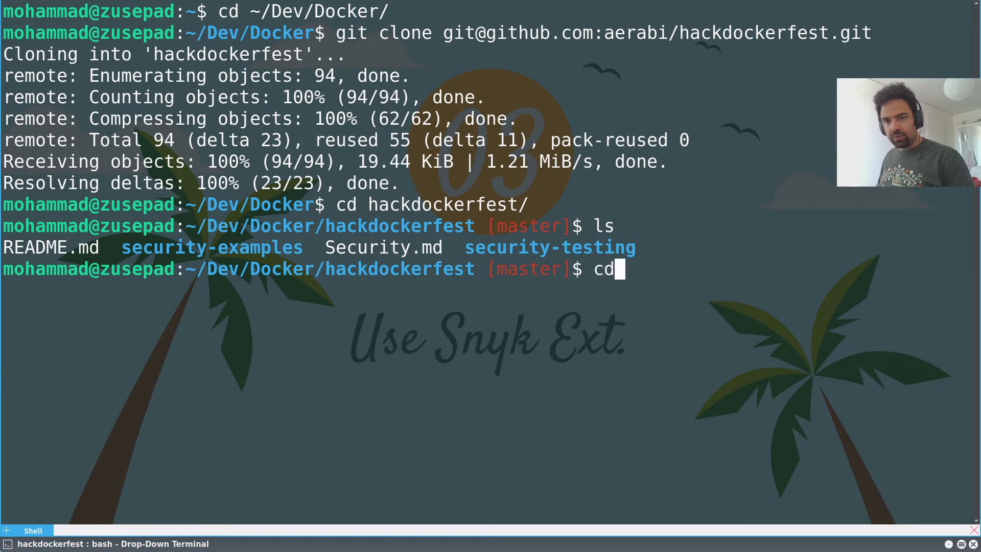
text(sec)
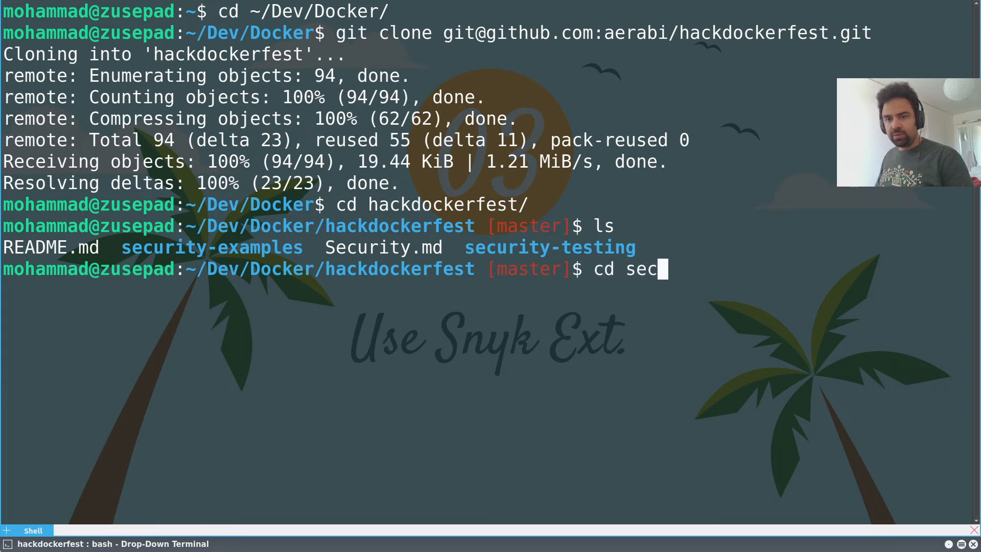
key(Tab)
text(t)
key(Tab)
key(Return)
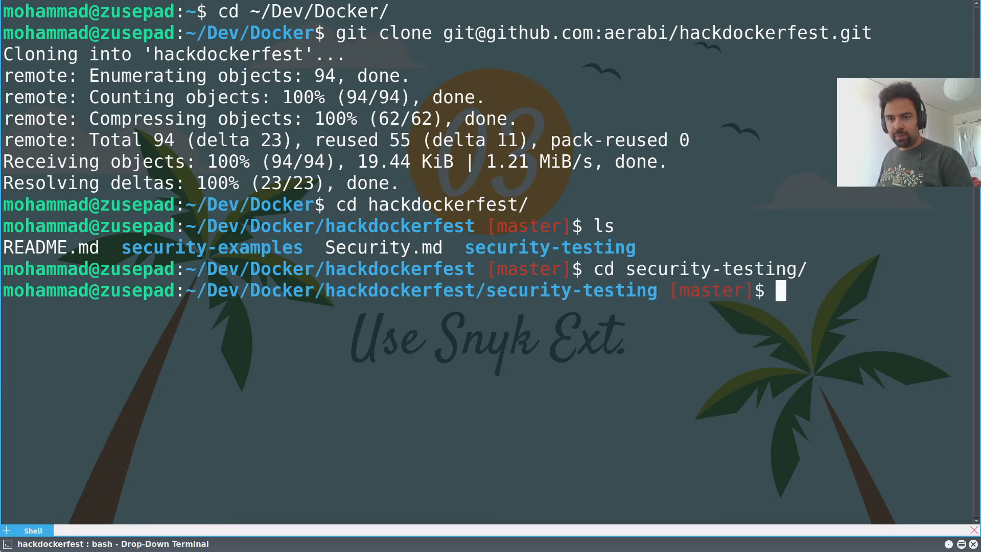
text(ls)
key(Return)
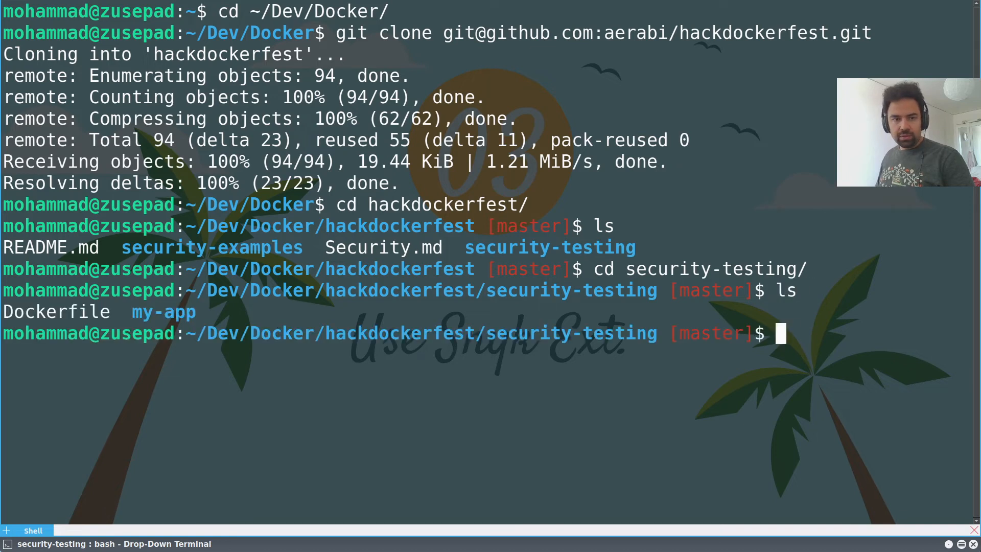
Step: Clear the terminal and build a Docker image tagged hacky-dockerfest from the current directory
text(clear)
key(Return)
text(docker build )
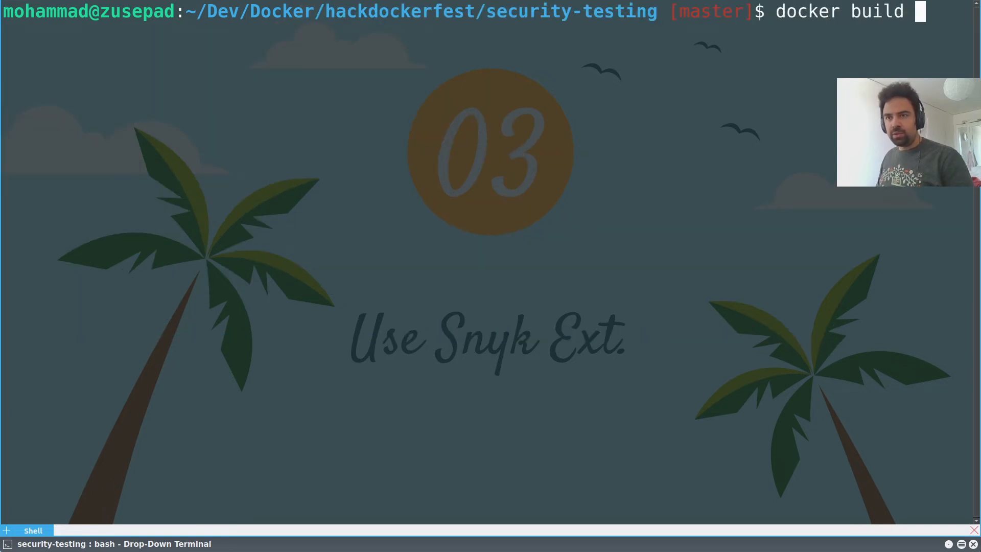
text(hacky-dockerf)
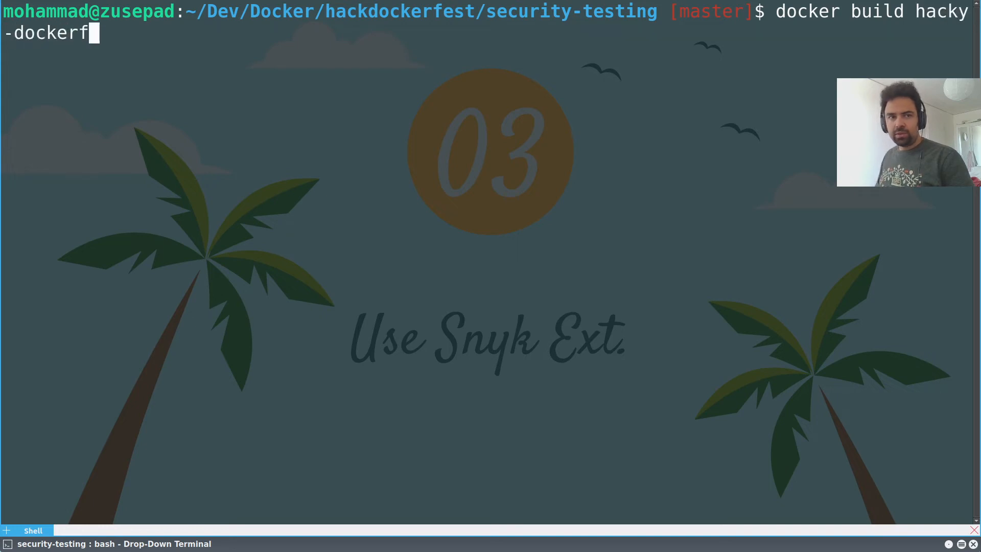
text(est .)
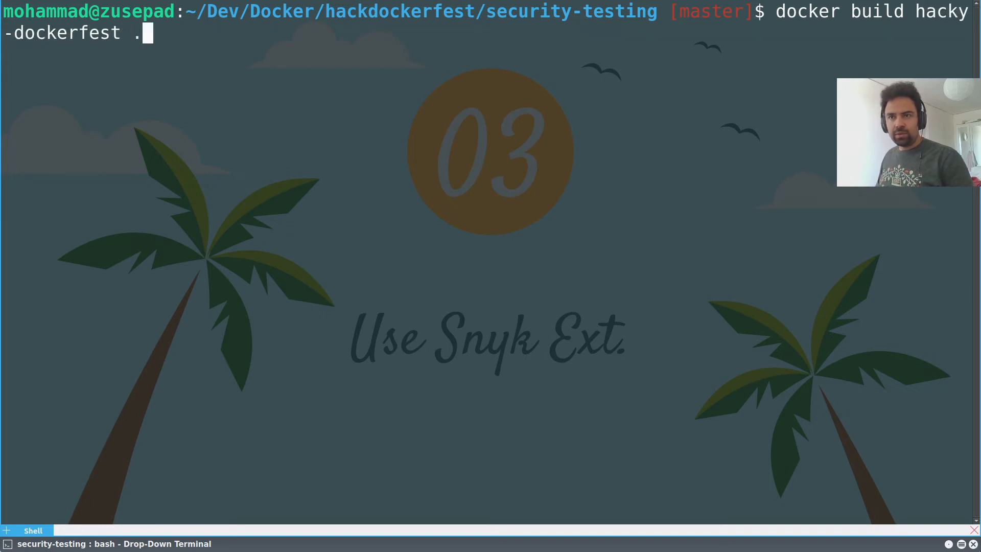
key(ctrl+Left)
key(ctrl+Left)
key(ctrl+Left)
key(ctrl+Right)
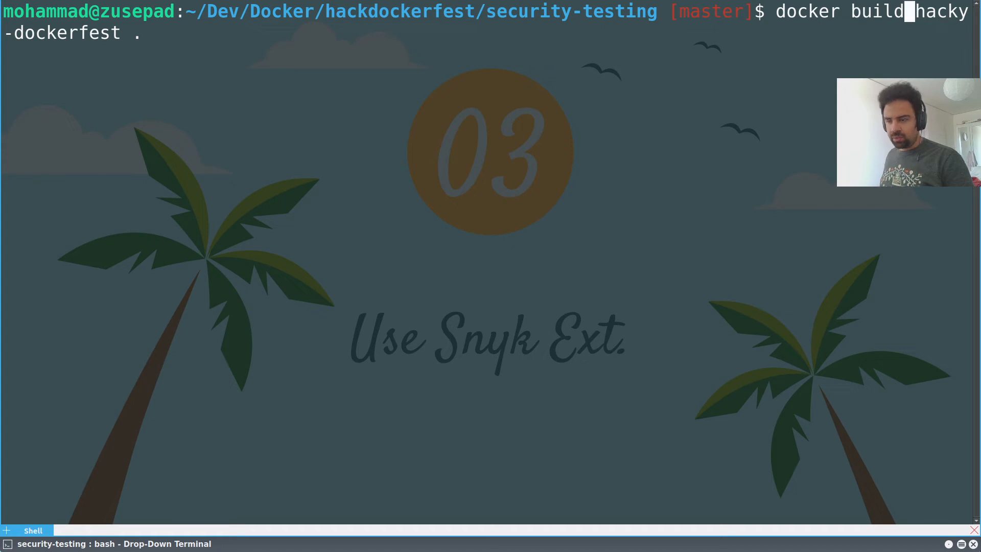
text(-t)
key(Return)
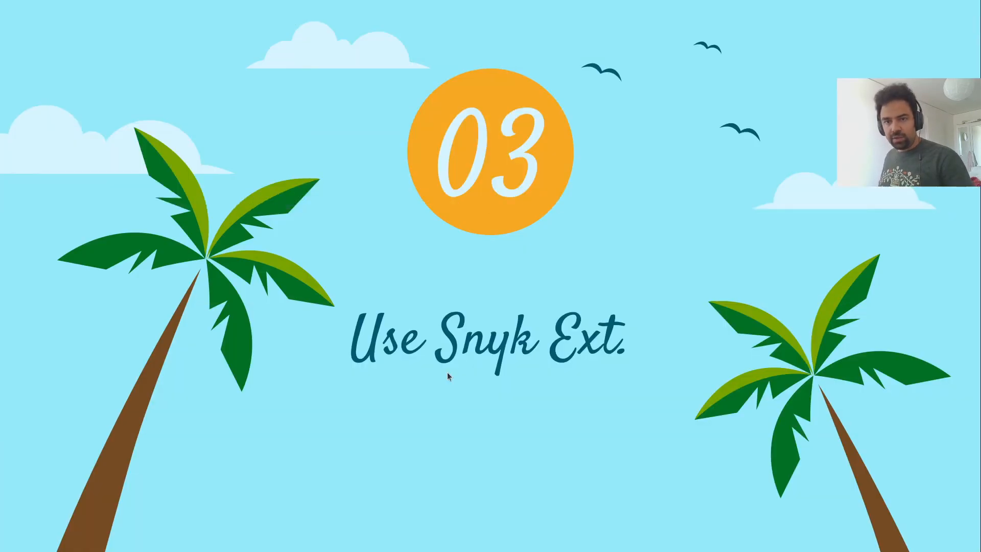
Step: Switch to Docker Desktop, reload the Snyk extension and test the hacky-dockerfest:latest image for vulnerabilities
key(alt+Tab)
key(alt+Tab)
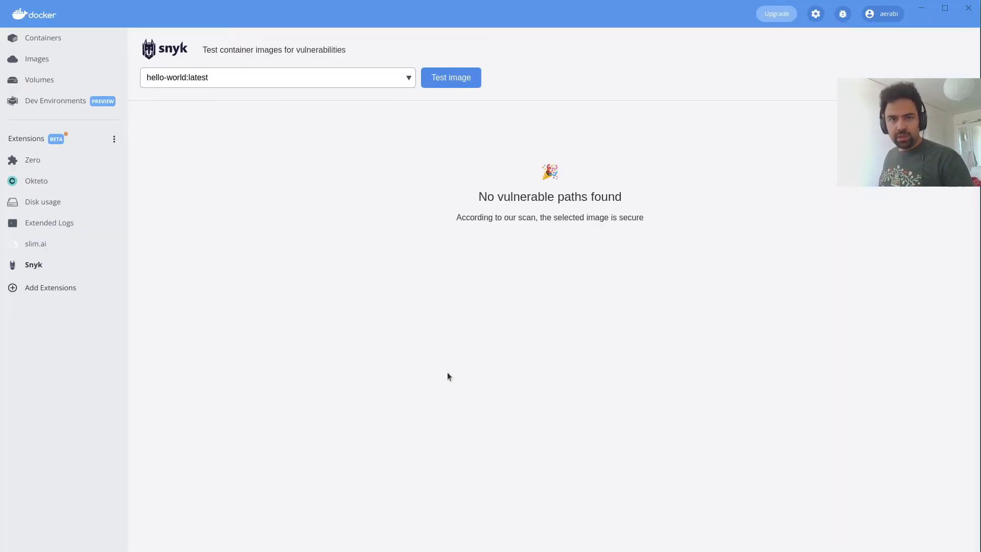
click(37, 164)
click(41, 267)
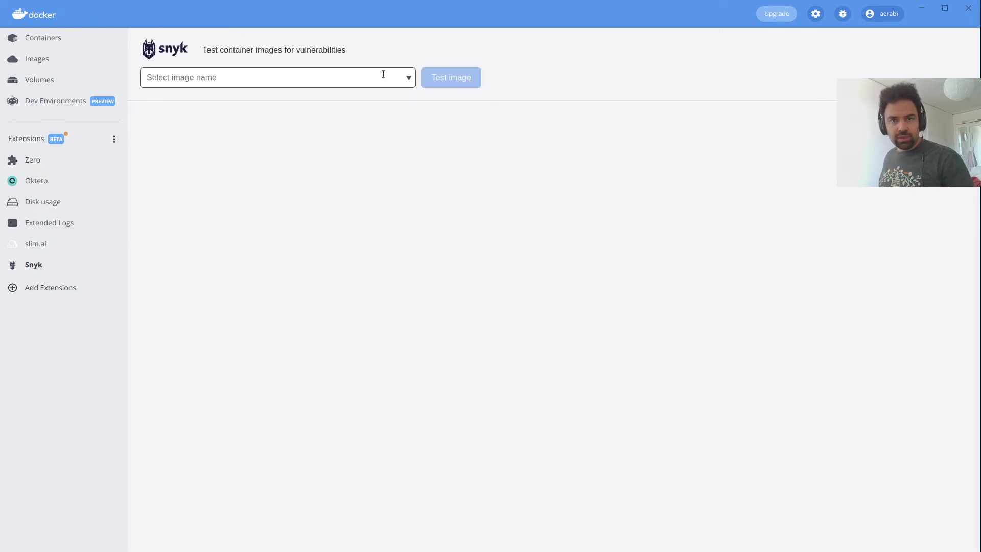
click(408, 77)
click(215, 95)
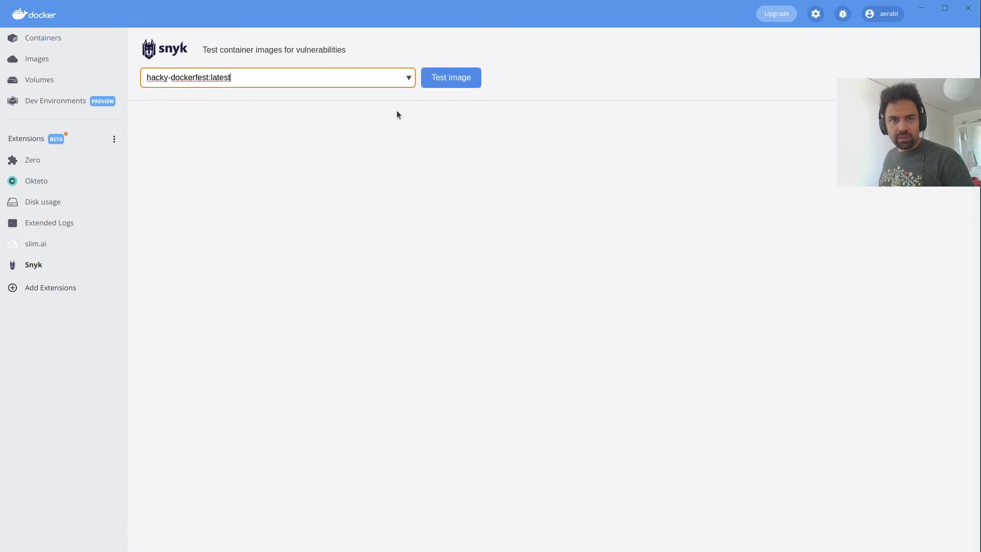
click(451, 77)
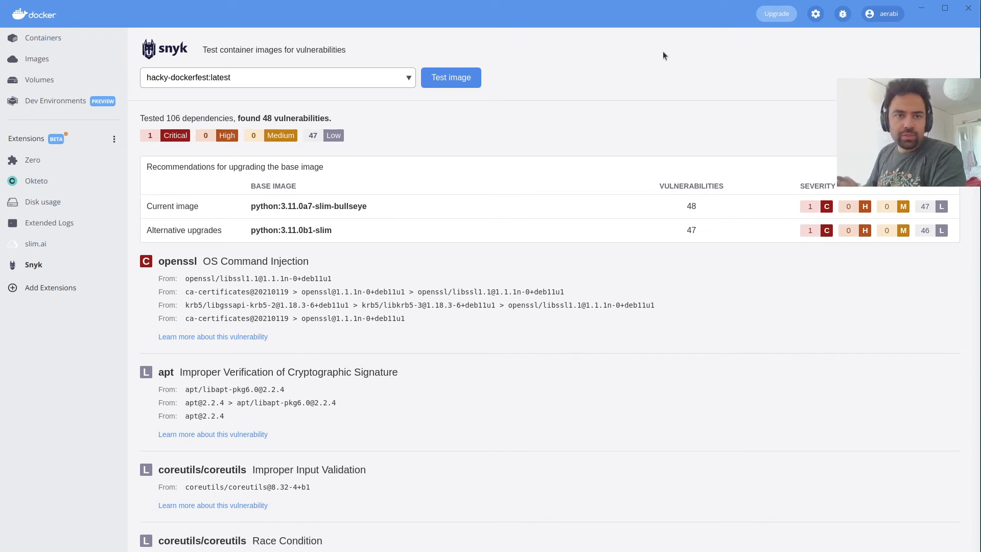
Step: Look through the Snyk scan results, including the base image recommendations and the listed vulnerabilities
scroll(463, 334, down, 3)
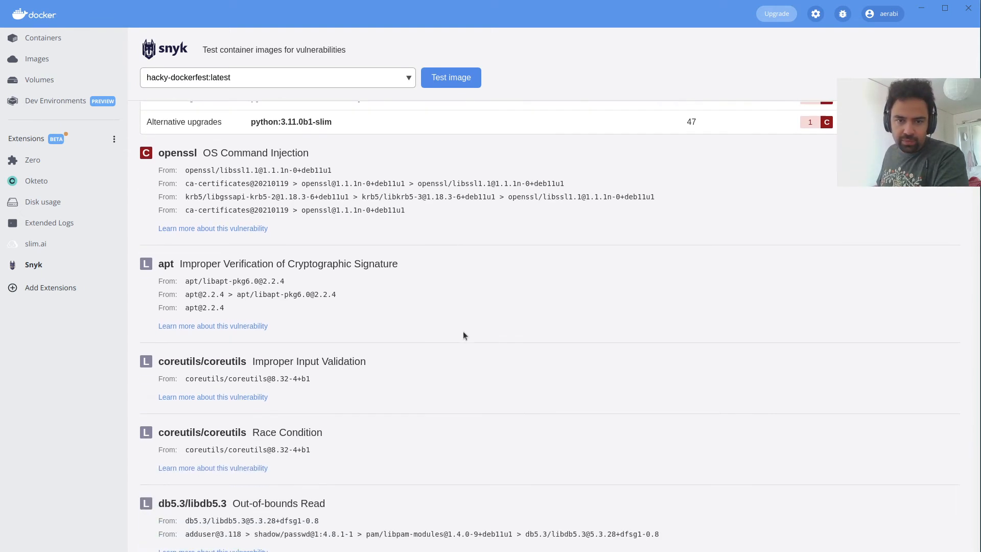
scroll(463, 335, down, 8)
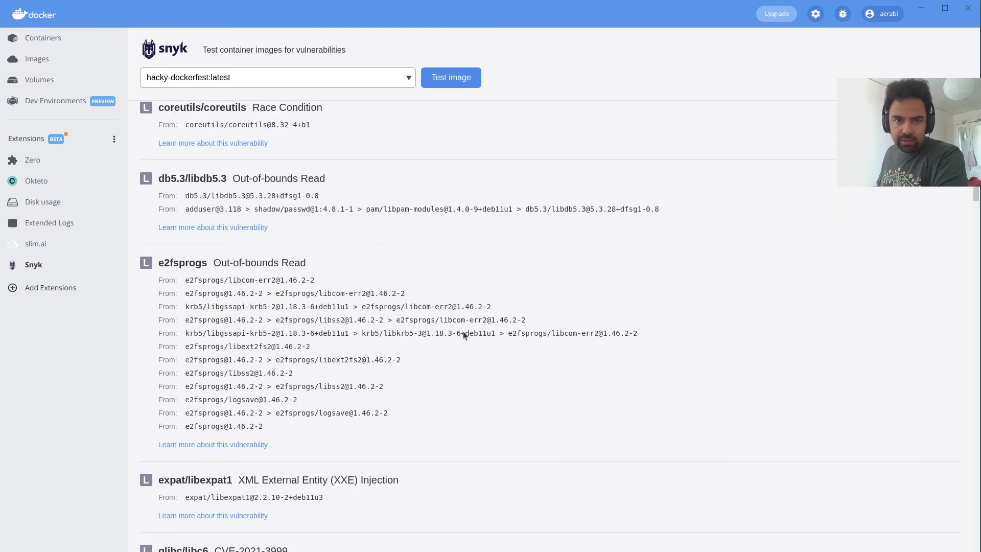
scroll(463, 331, down, 2)
scroll(462, 331, up, 12)
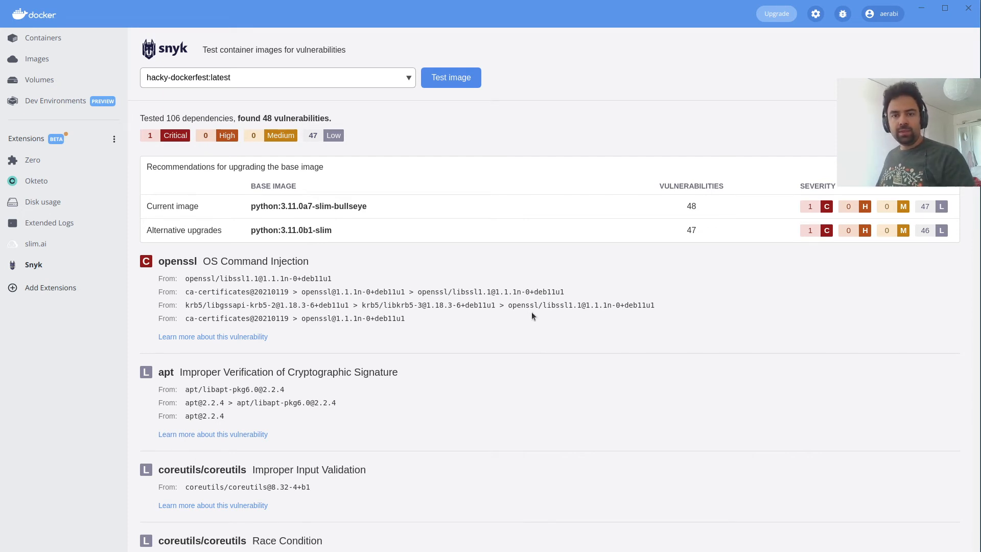
Step: Switch to the slideshow and advance to section 04 on the Snyk GitHub integration
key(alt+Tab)
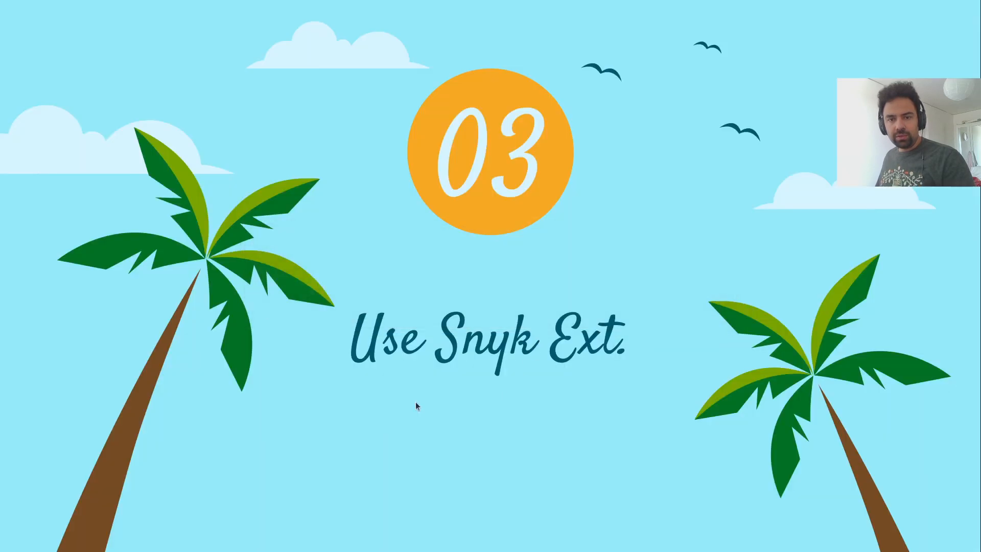
key(Right)
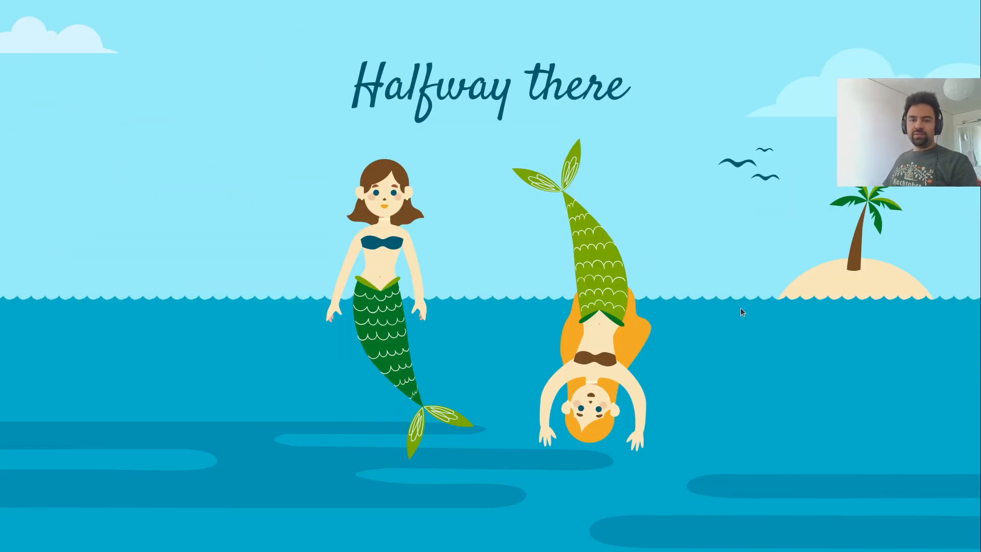
key(Right)
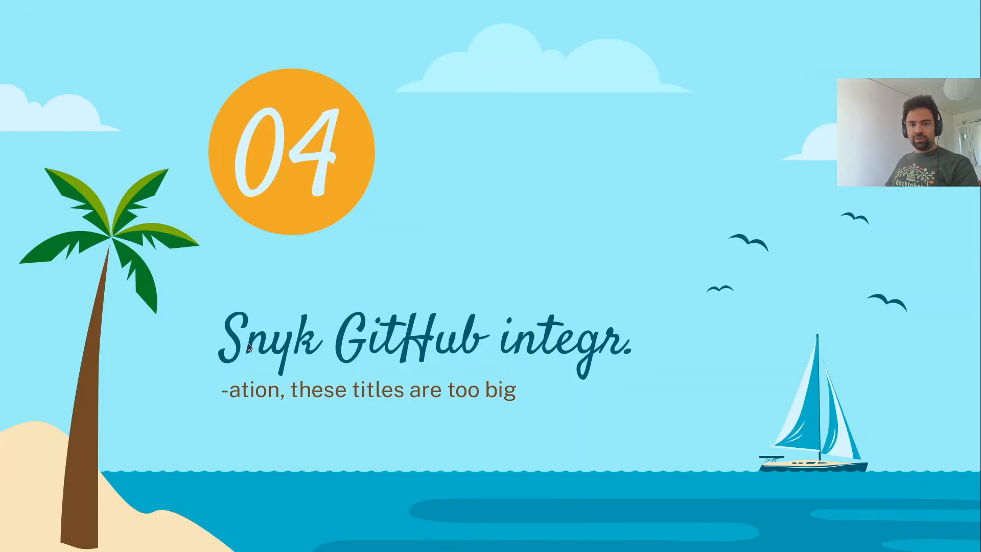
Step: Switch to Chrome and look over the hackdockerfest repository page, checking the Snyk bot among the contributors
key(alt+Tab)
key(alt+Tab)
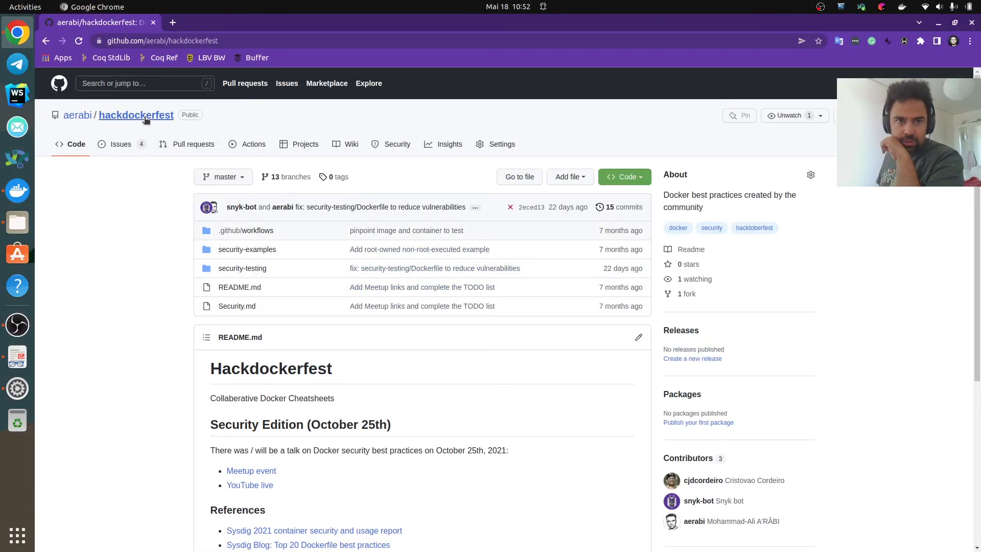
scroll(161, 319, down, 3)
scroll(161, 319, down, 4)
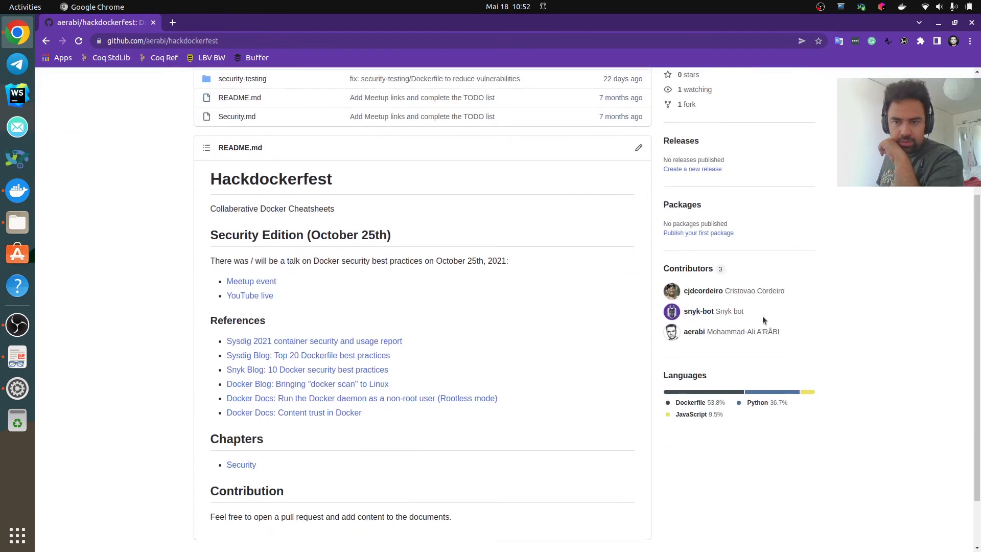
drag(750, 311, 686, 309)
click(807, 323)
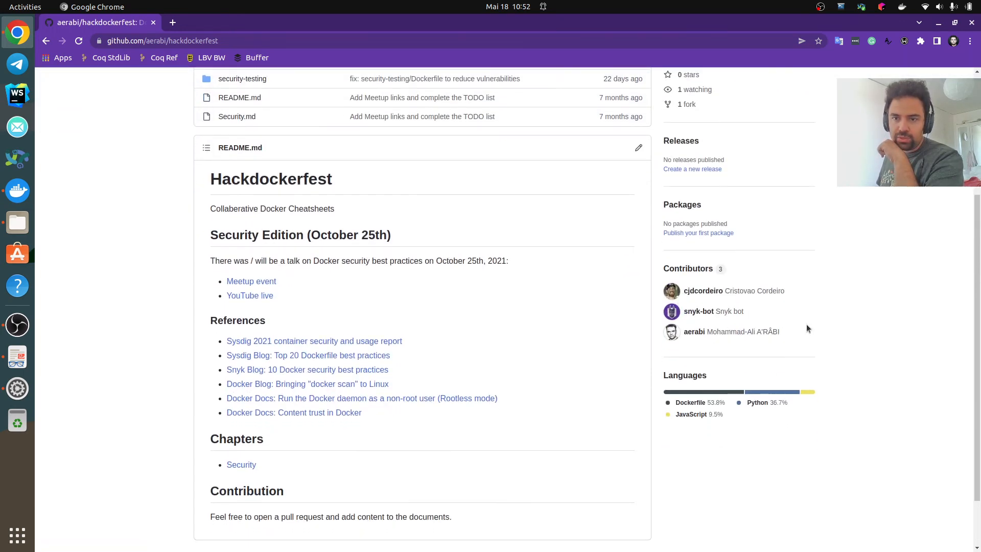
scroll(178, 301, up, 7)
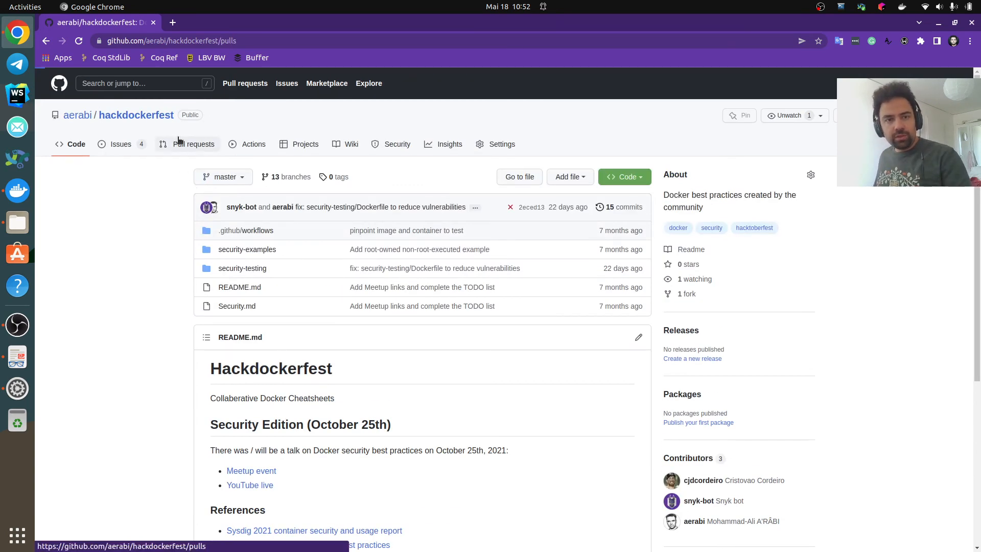
Step: List the repository's closed pull requests and open #16, the Snyk upgrade of python from 3-alpine3.12 to 3.10.0b2-alpine3.12
click(191, 144)
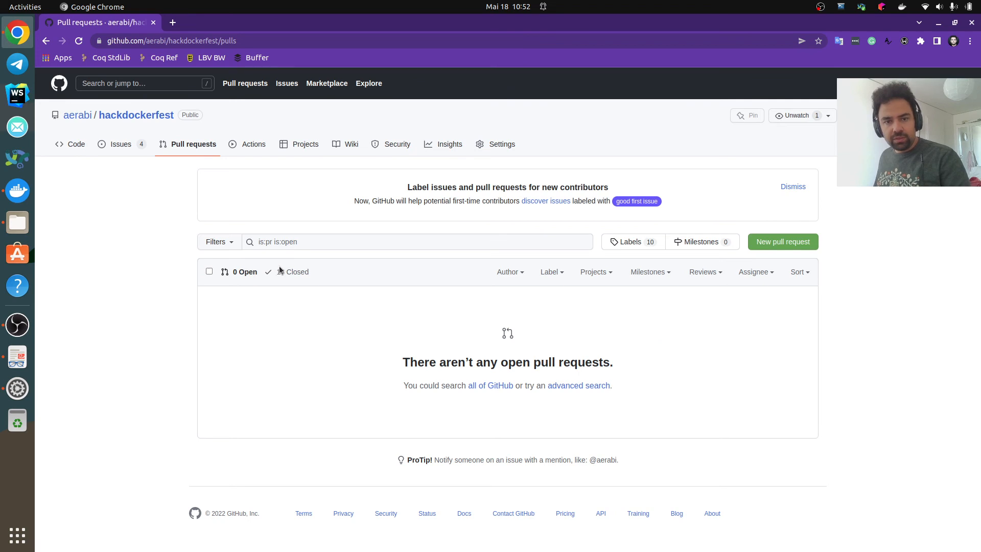
click(287, 272)
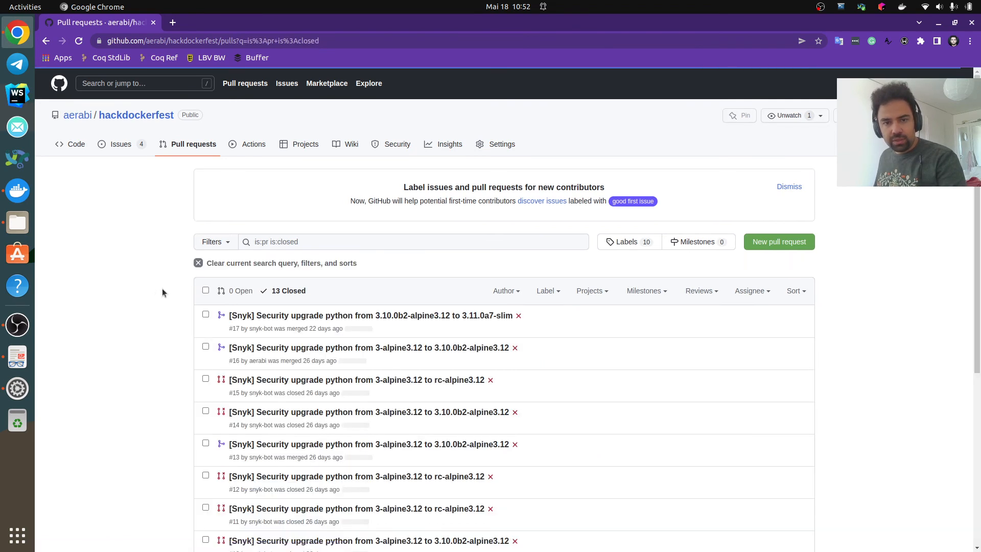
scroll(162, 289, down, 5)
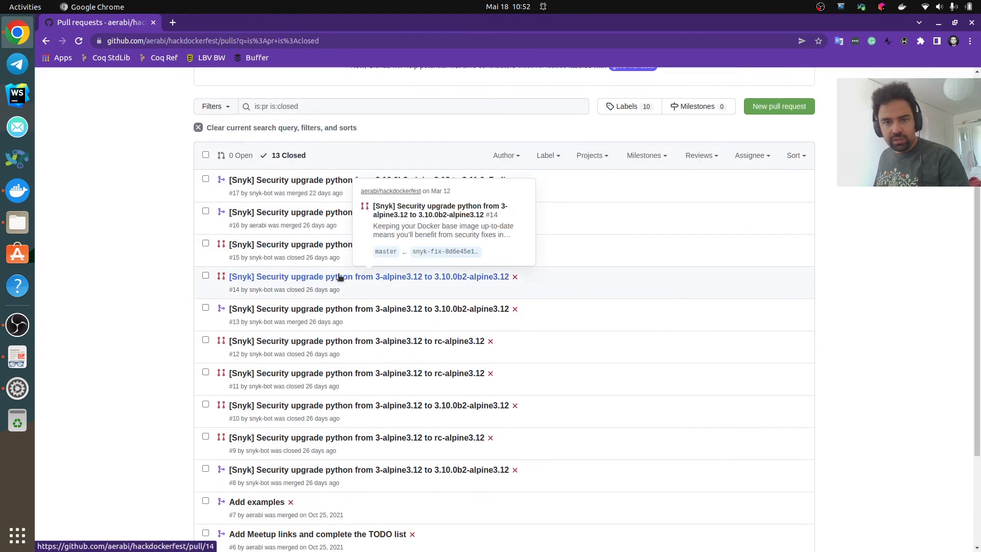
click(317, 212)
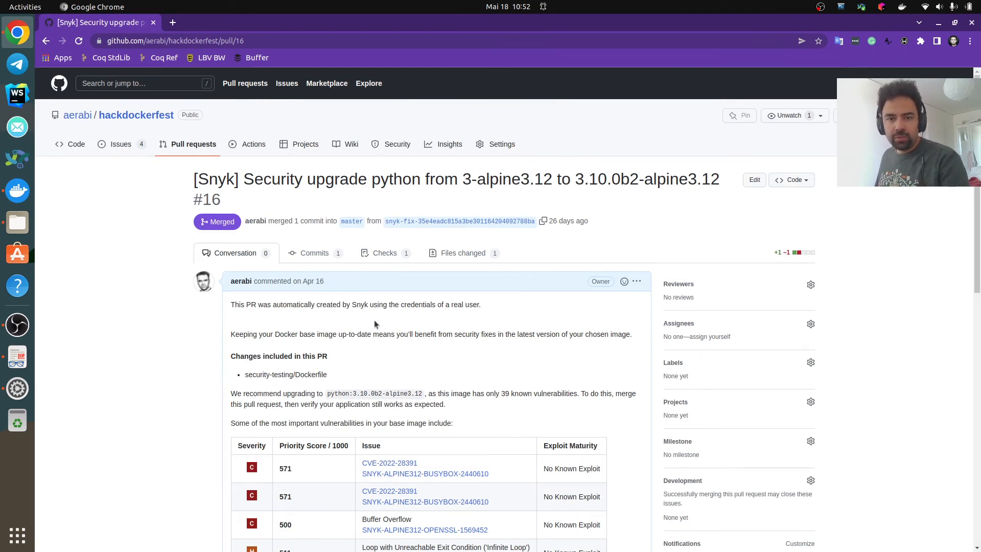
Step: Examine the versions in the pull request's title and the base image change it makes in security-testing/Dockerfile
drag(464, 177, 552, 180)
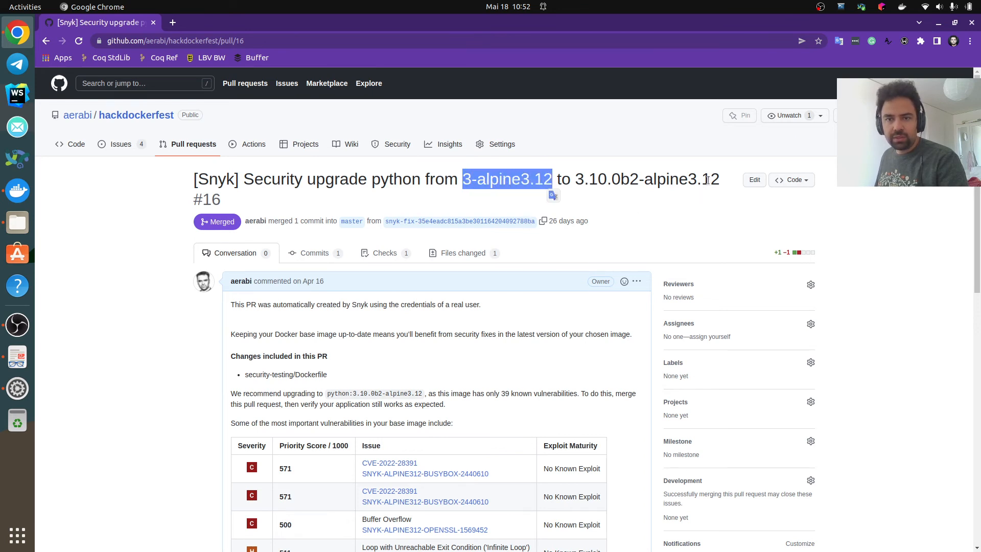
drag(721, 178, 571, 186)
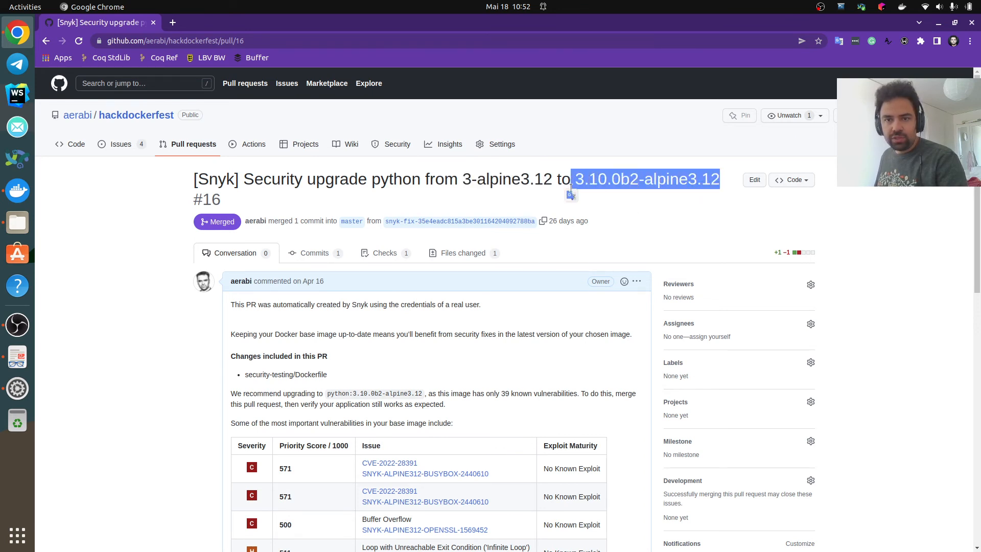
click(457, 253)
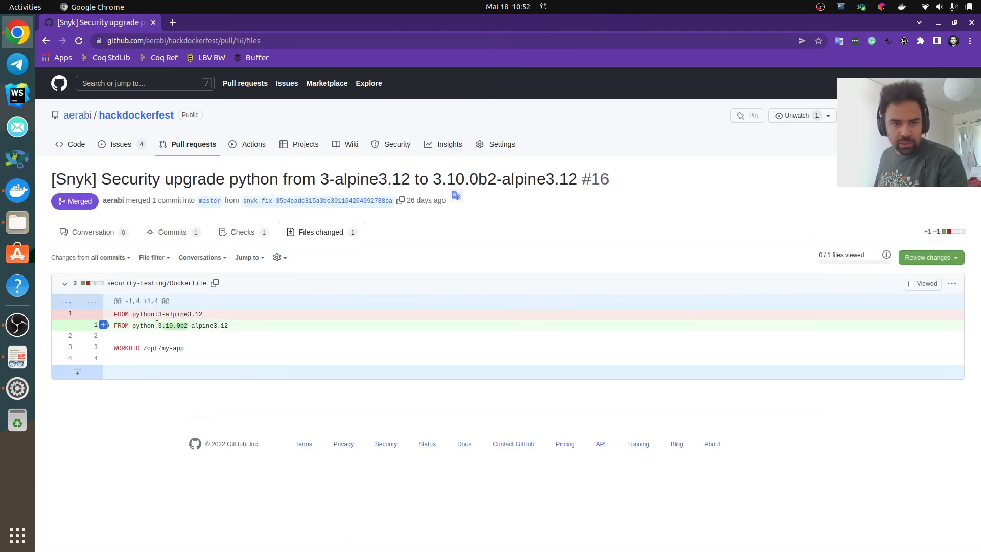
drag(206, 315, 131, 321)
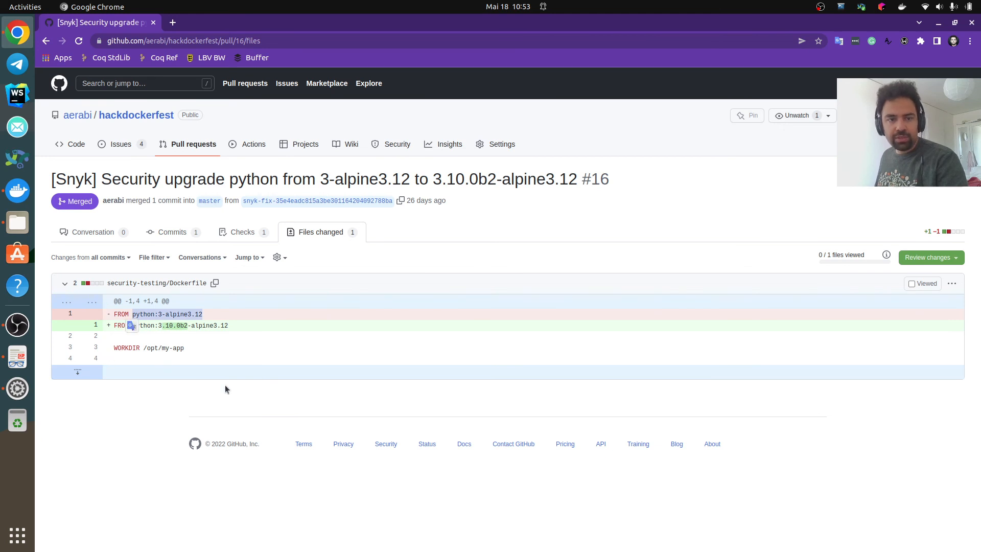
drag(161, 325, 188, 327)
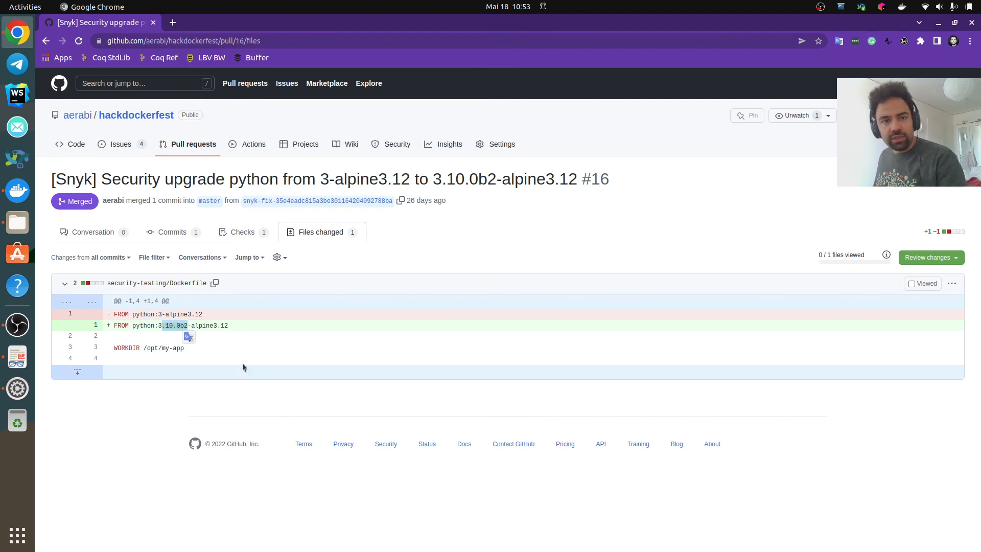
drag(93, 179, 55, 179)
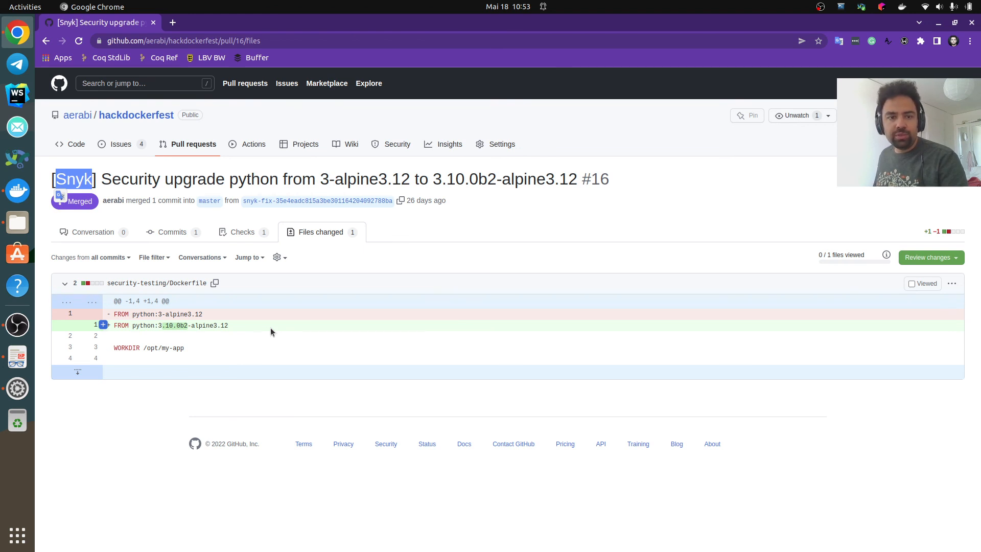
click(315, 259)
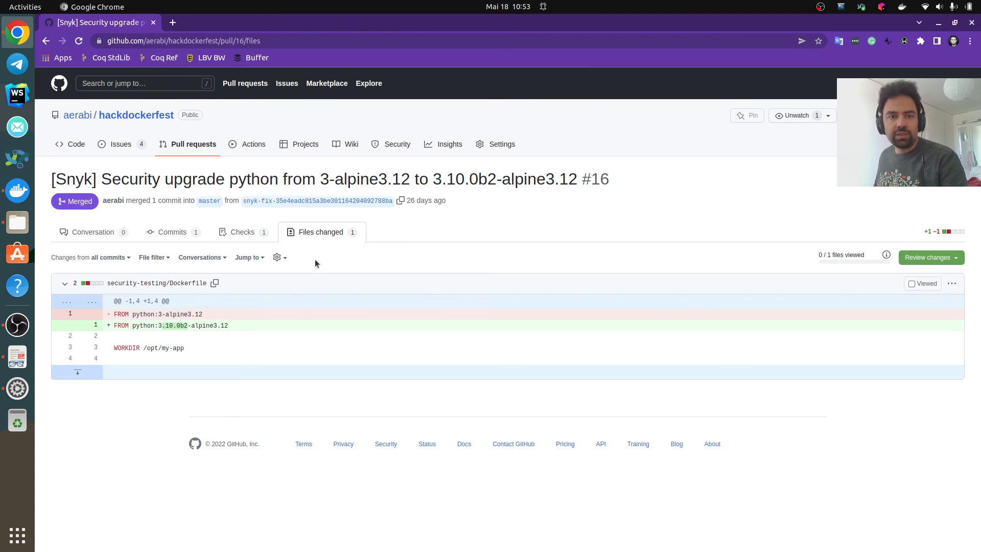
Step: Return to the slideshow and advance to section 05, Future Talks
click(19, 359)
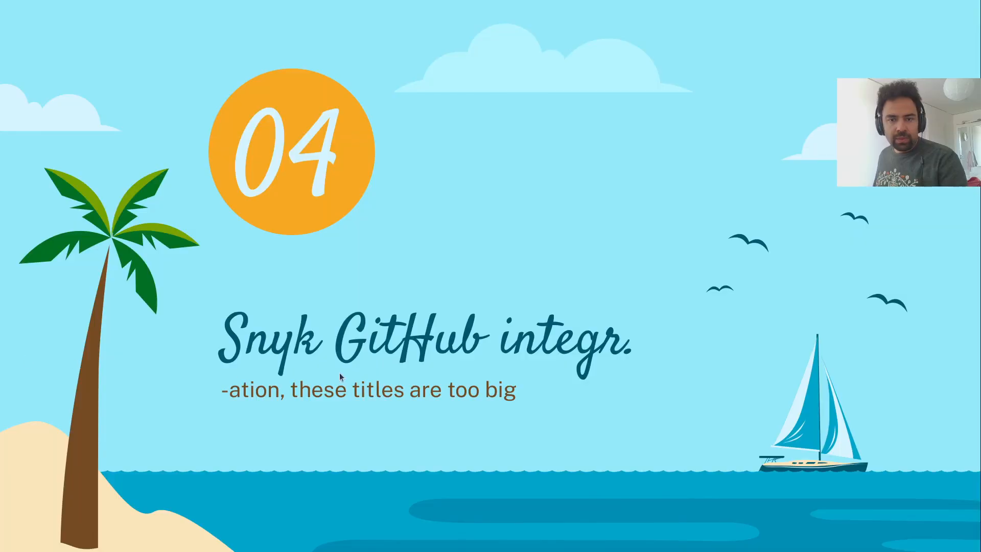
click(610, 374)
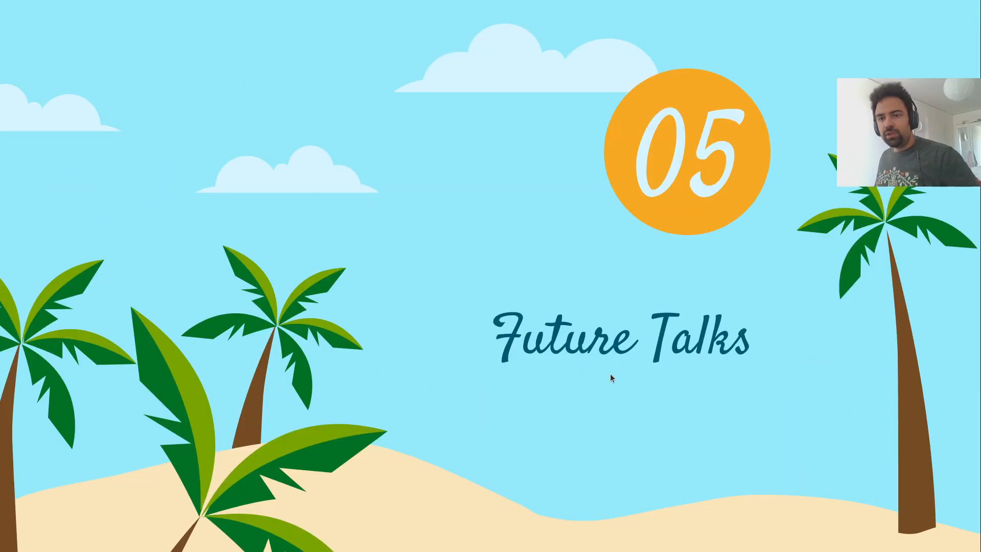